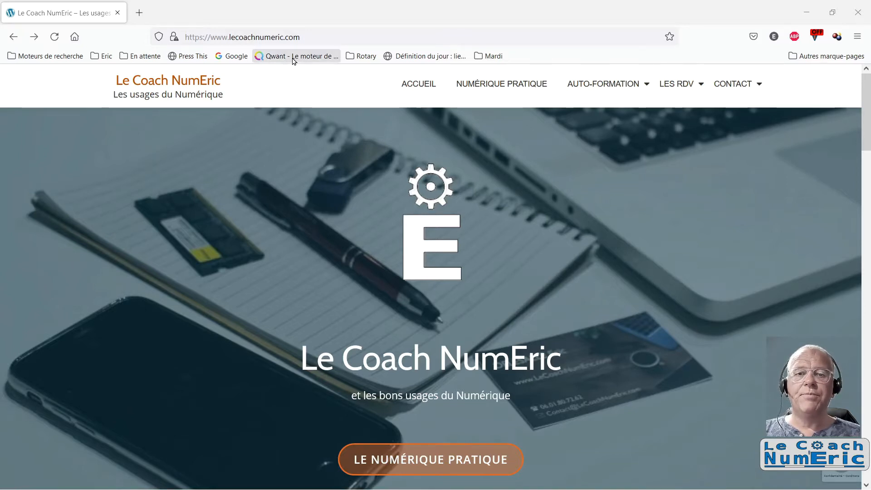
Open the Supports page of Les RDV on lecoachnumeric.com and go into its Supports pour tutos > Paint_net folder
{"action": "left_click", "coordinate": [303, 39]}
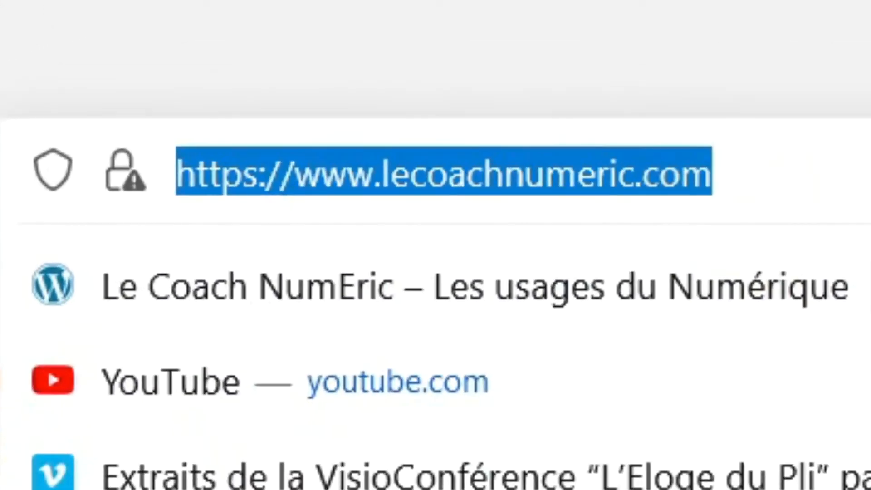
{"action": "left_click", "coordinate": [545, 386]}
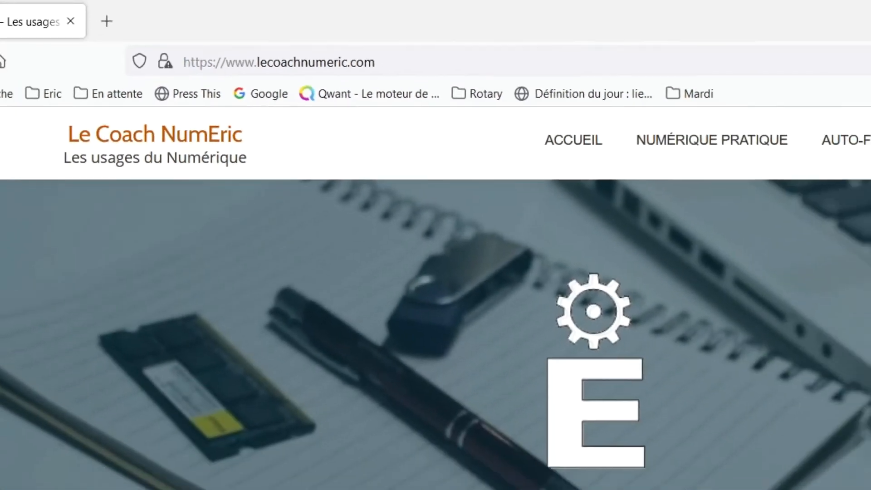
{"action": "mouse_move", "coordinate": [803, 109]}
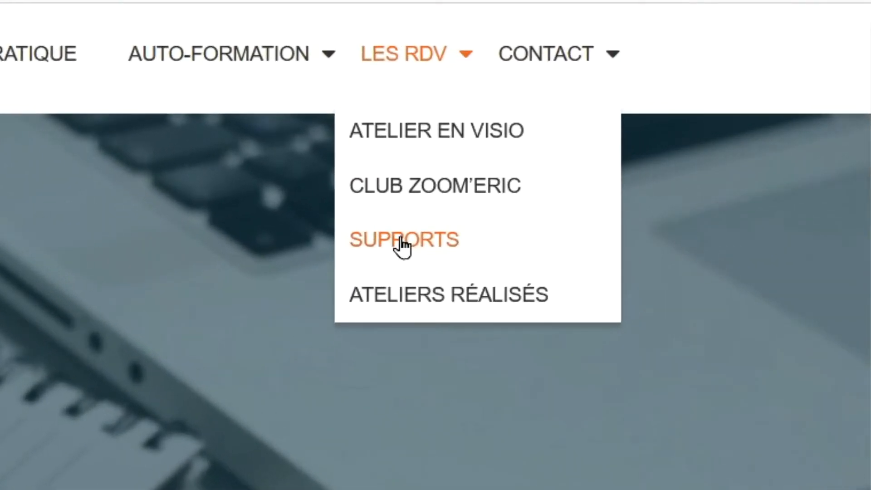
{"action": "left_click", "coordinate": [401, 241]}
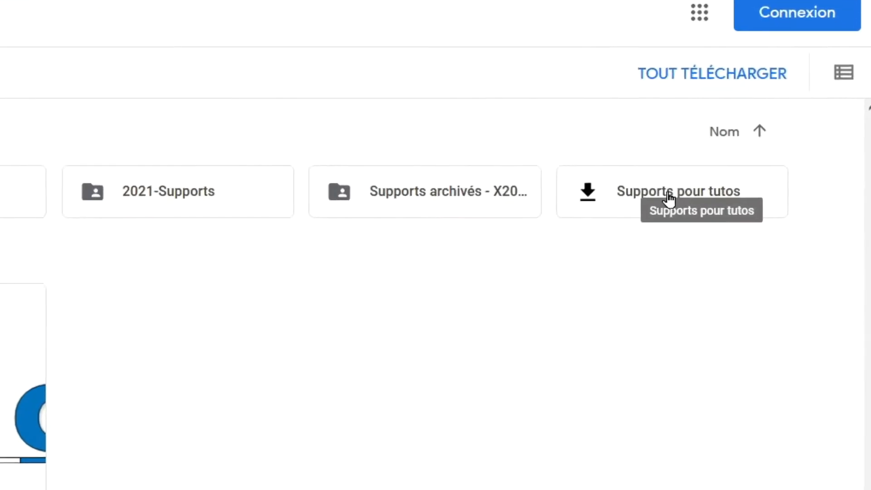
{"action": "double_click", "coordinate": [673, 199]}
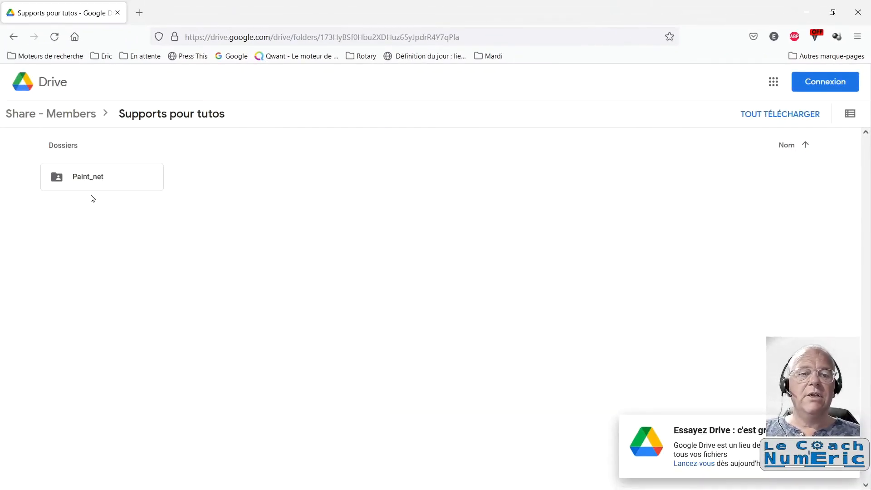
{"action": "double_click", "coordinate": [90, 181]}
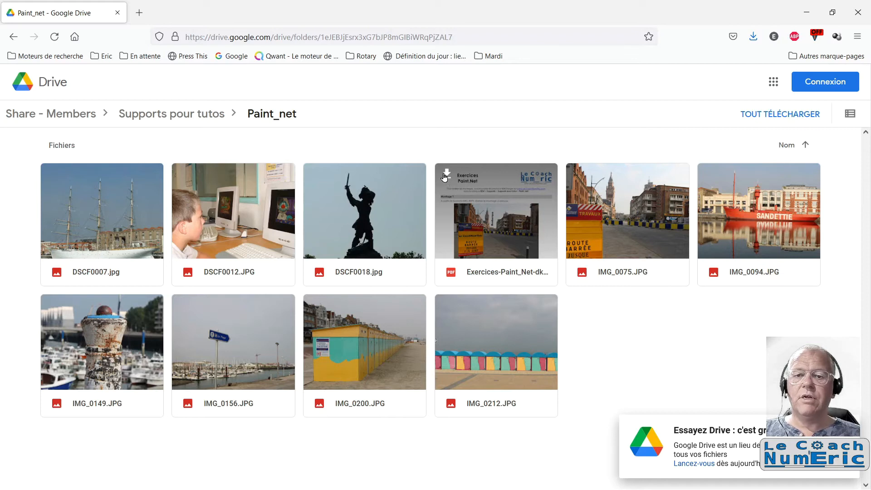
Download the Exercices-Paint_Net-dk21-07.pdf exercise sheet from the Paint_net folder, saving the file to the computer
{"action": "left_click", "coordinate": [445, 176]}
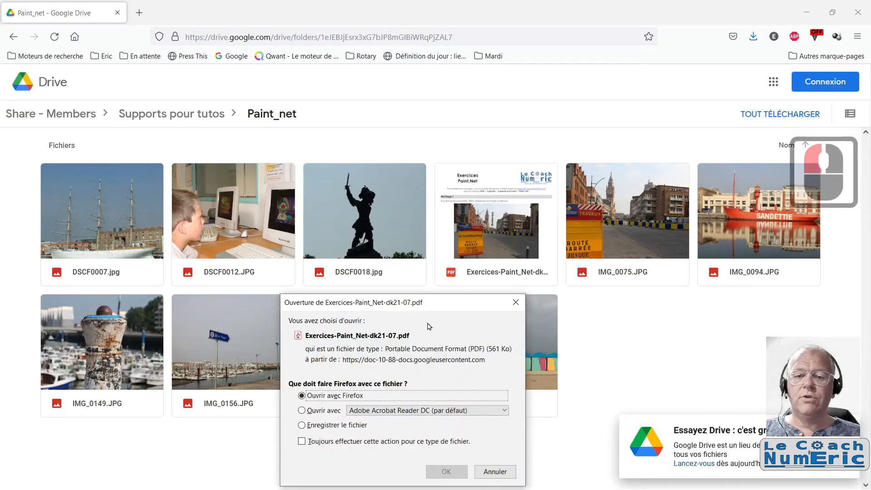
{"action": "left_click", "coordinate": [338, 425]}
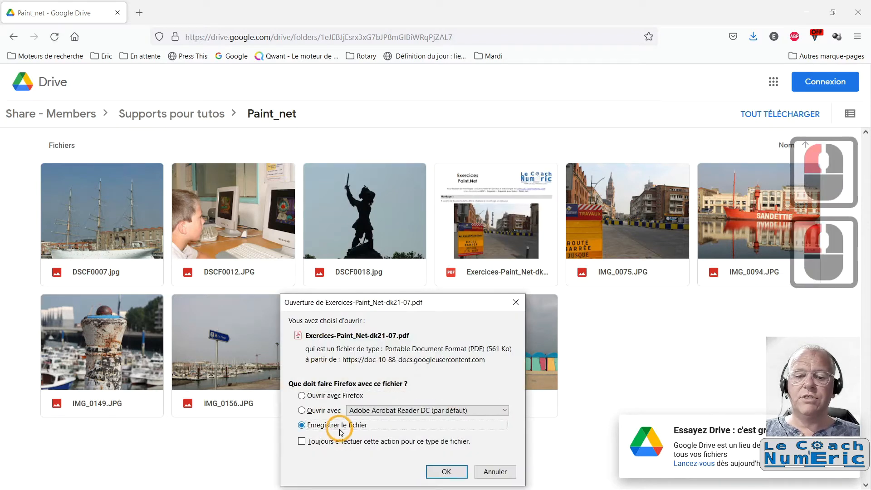
{"action": "left_click", "coordinate": [447, 472]}
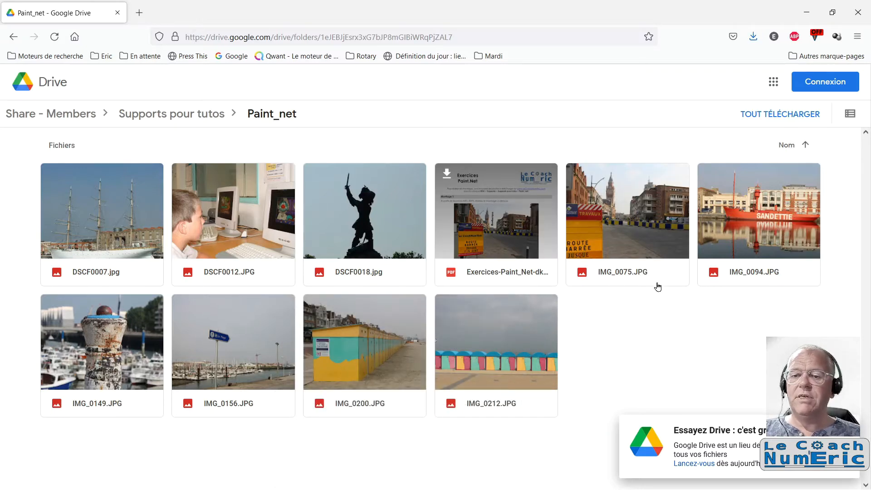
Download the photos IMG_0075.JPG and IMG_0094.JPG from the Paint_net folder, saving both files
{"action": "left_click", "coordinate": [578, 173]}
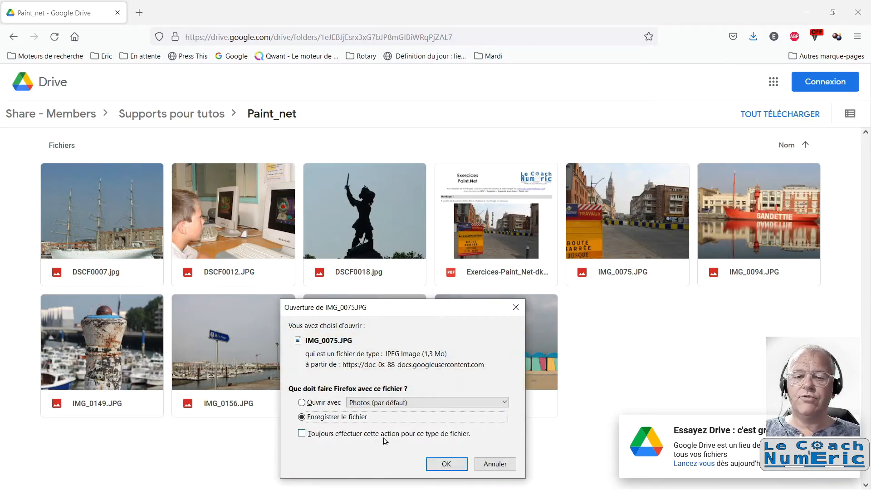
{"action": "left_click", "coordinate": [440, 466]}
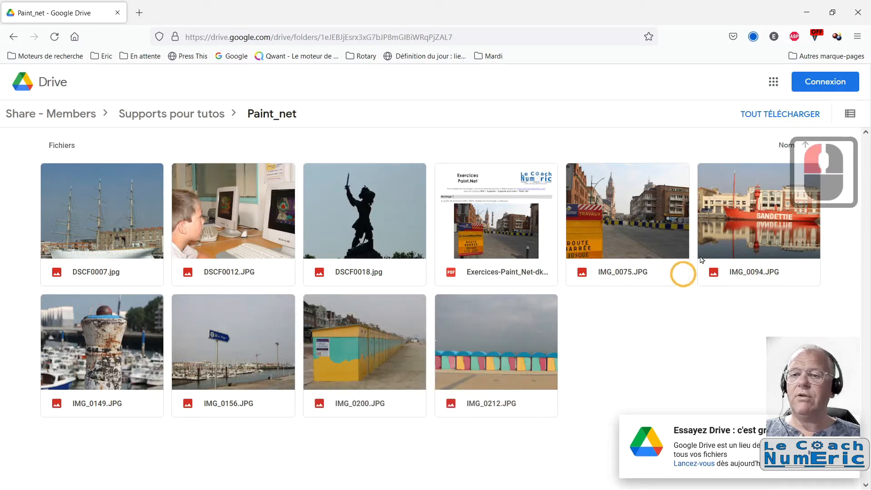
{"action": "left_click", "coordinate": [709, 175]}
{"action": "left_click", "coordinate": [446, 462]}
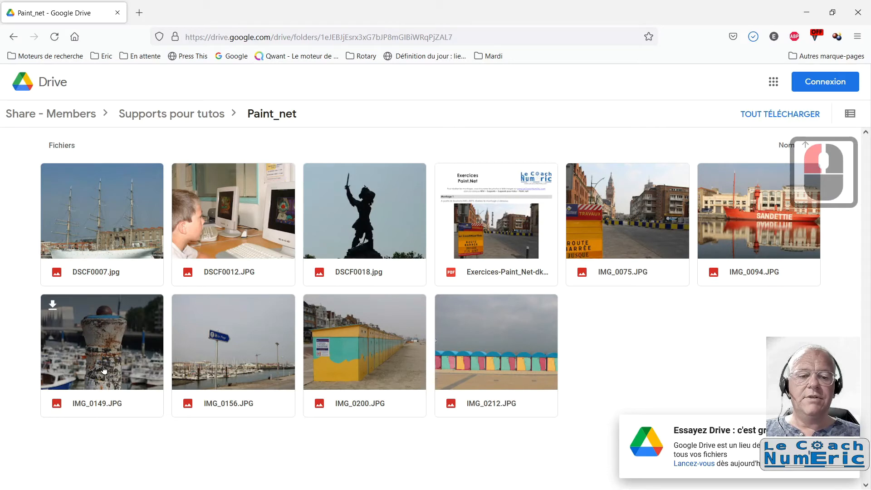
Download the photos IMG_0149.JPG, IMG_0156.JPG and IMG_0200.JPG from the Paint_net folder, saving each file
{"action": "left_click", "coordinate": [53, 304]}
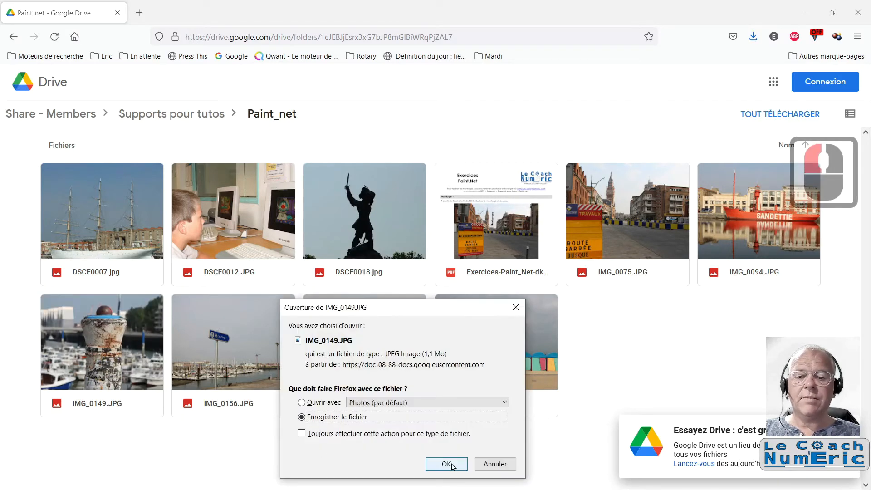
{"action": "left_click", "coordinate": [448, 462]}
{"action": "mouse_move", "coordinate": [201, 364]}
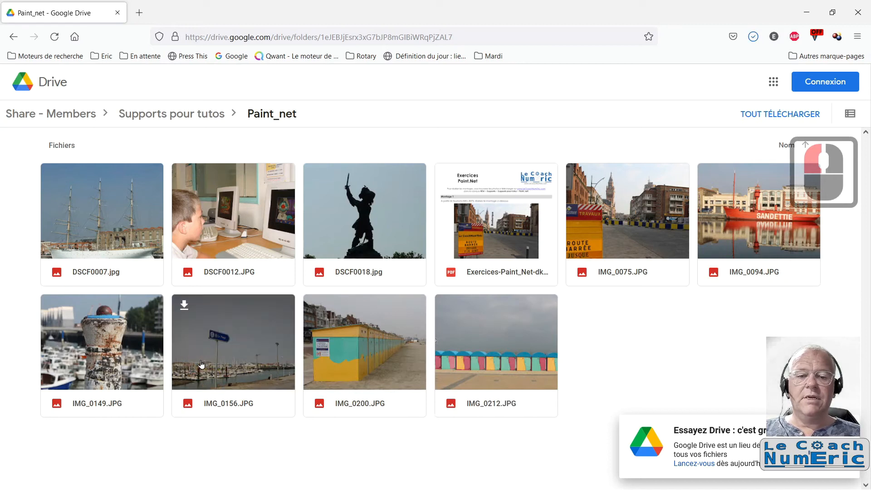
{"action": "left_click", "coordinate": [184, 305]}
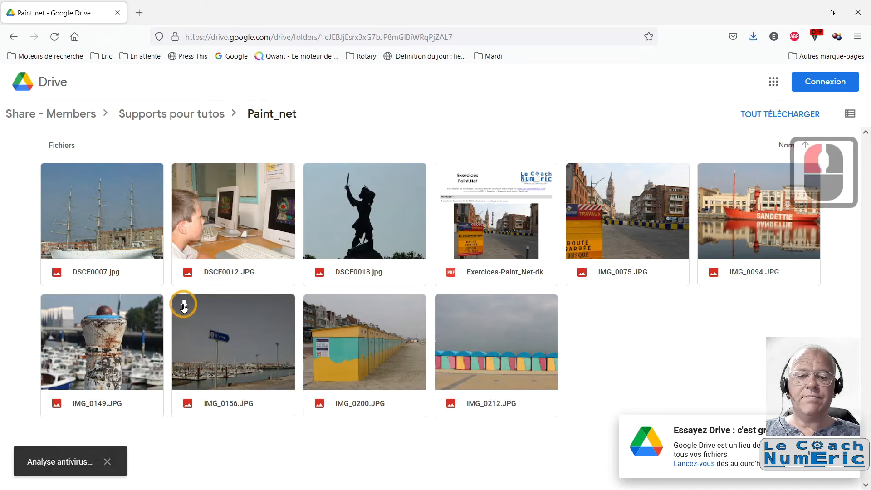
{"action": "left_click", "coordinate": [446, 464]}
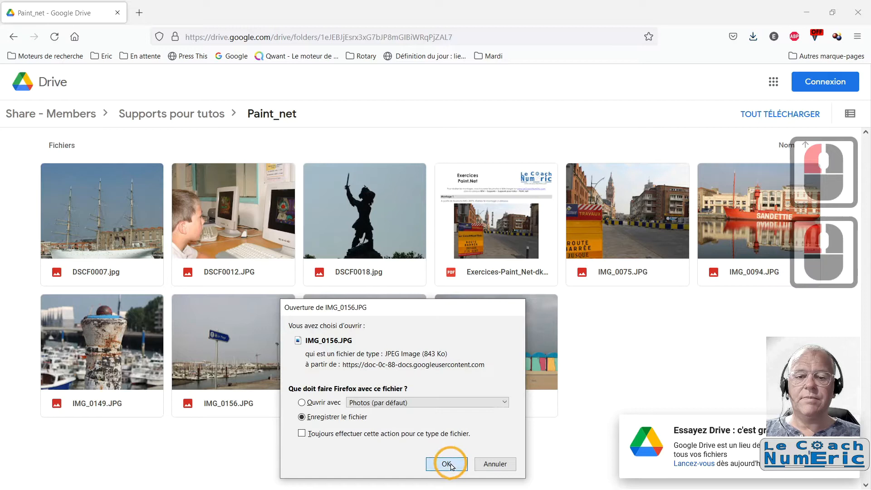
{"action": "mouse_move", "coordinate": [375, 366]}
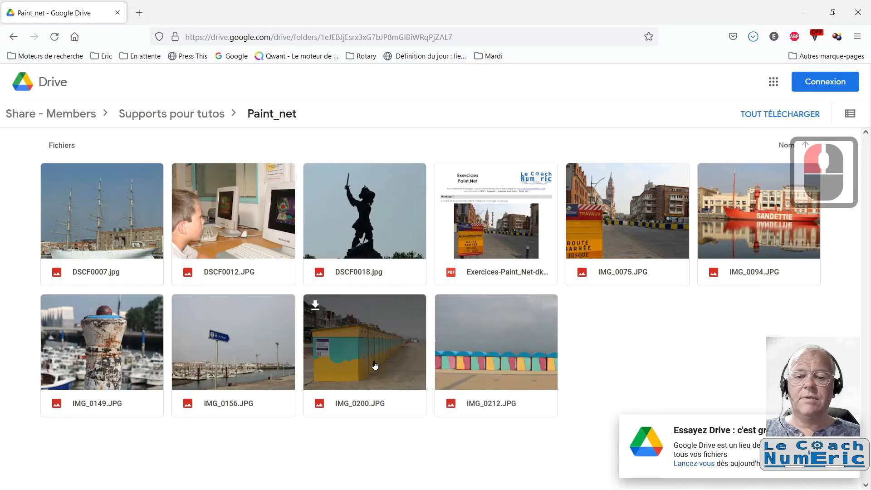
{"action": "left_click", "coordinate": [315, 306]}
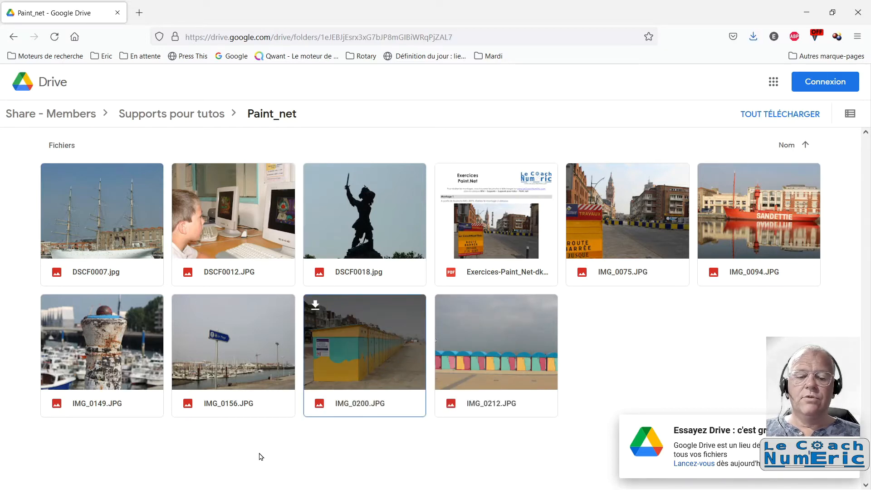
Switch to the File Explorer window showing the Téléchargements folder
{"action": "key", "text": "super"}
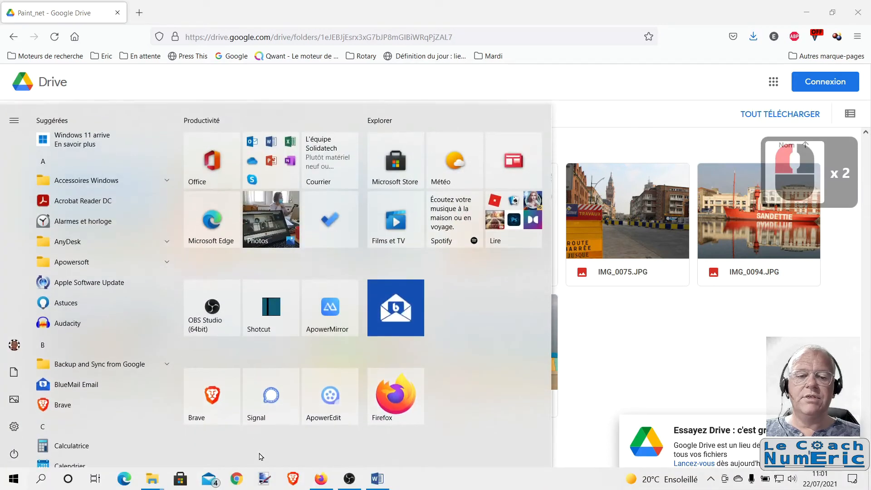
{"action": "mouse_move", "coordinate": [158, 484]}
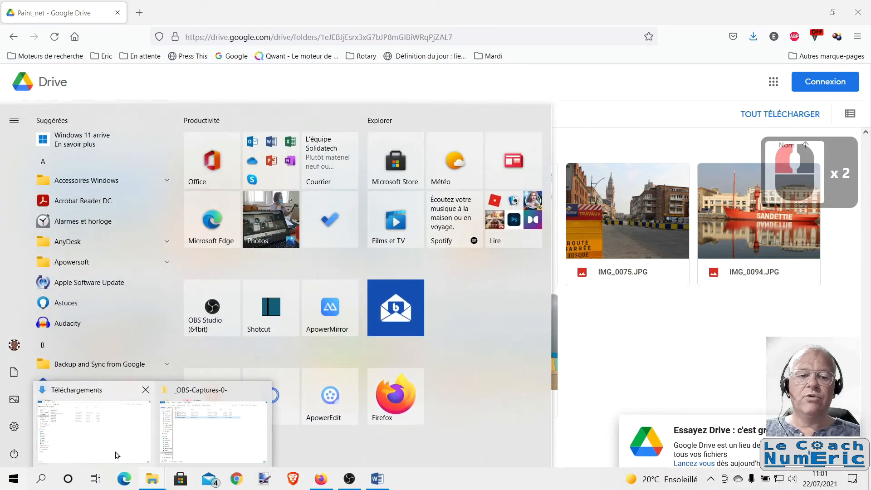
{"action": "left_click", "coordinate": [116, 452]}
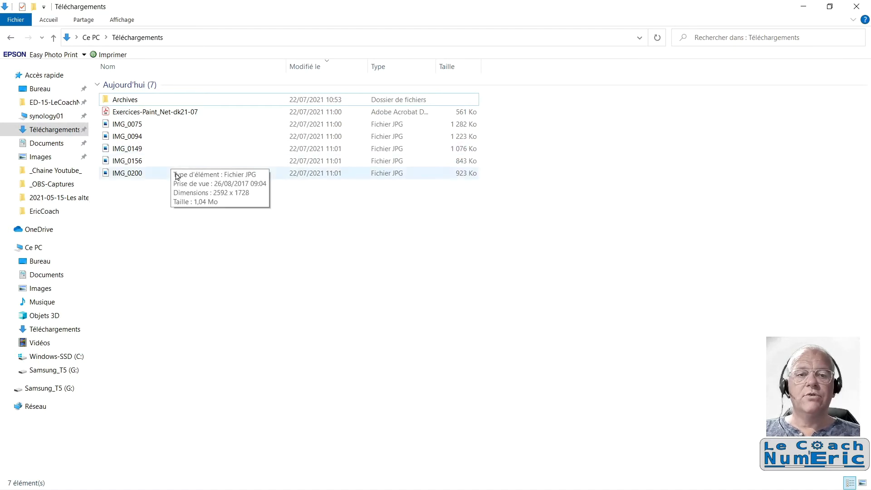
Open Exercices-Paint_Net-dk21-07.pdf in Adobe Acrobat Reader, maximize its window and collapse the tools pane
{"action": "double_click", "coordinate": [162, 114]}
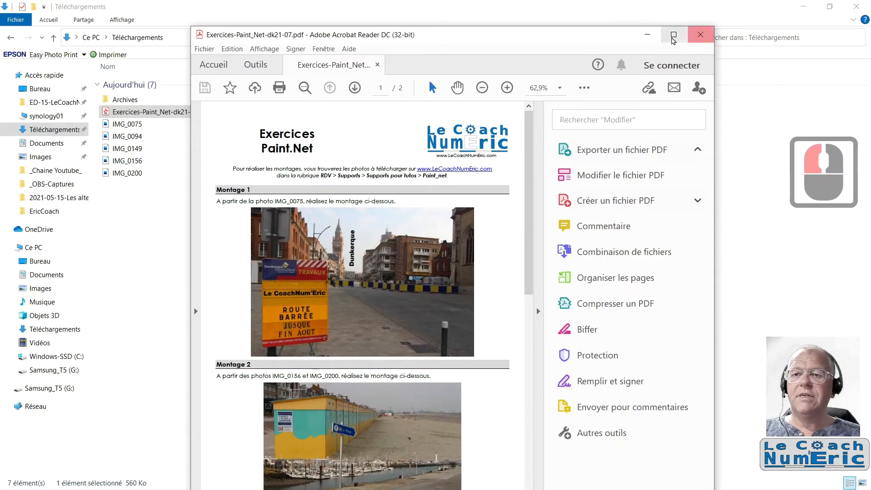
{"action": "left_click", "coordinate": [673, 35]}
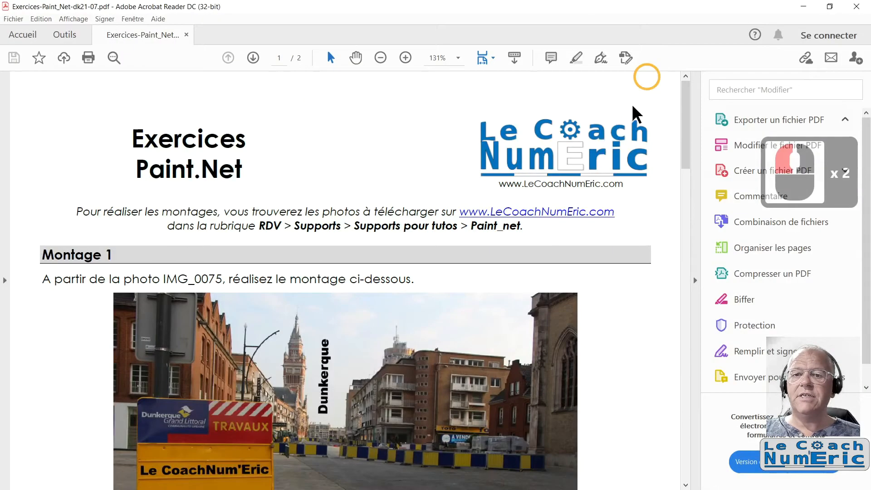
{"action": "left_click", "coordinate": [694, 282]}
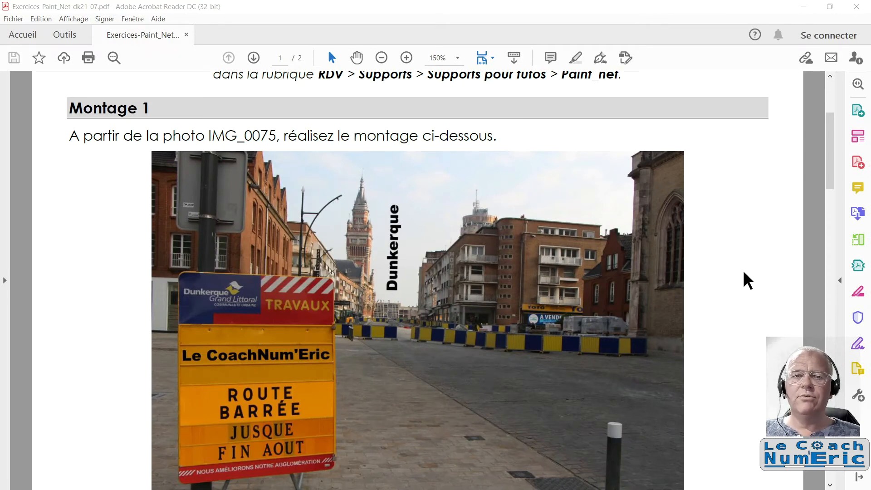
Read through the exercise PDF, examining the instructions and model images of Montage 1, Montage 2 and Montage 3
{"action": "scroll", "coordinate": [747, 281], "scroll_direction": "down", "scroll_amount": 6}
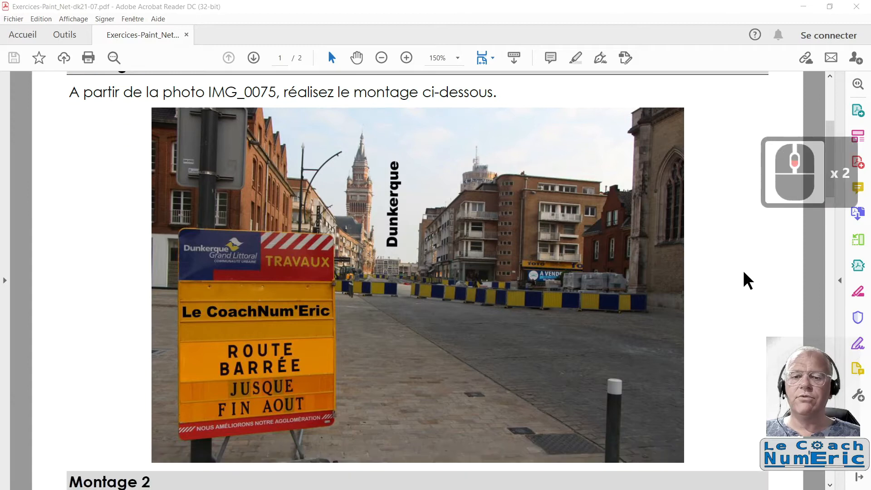
{"action": "scroll", "coordinate": [745, 275], "scroll_direction": "down", "scroll_amount": 10}
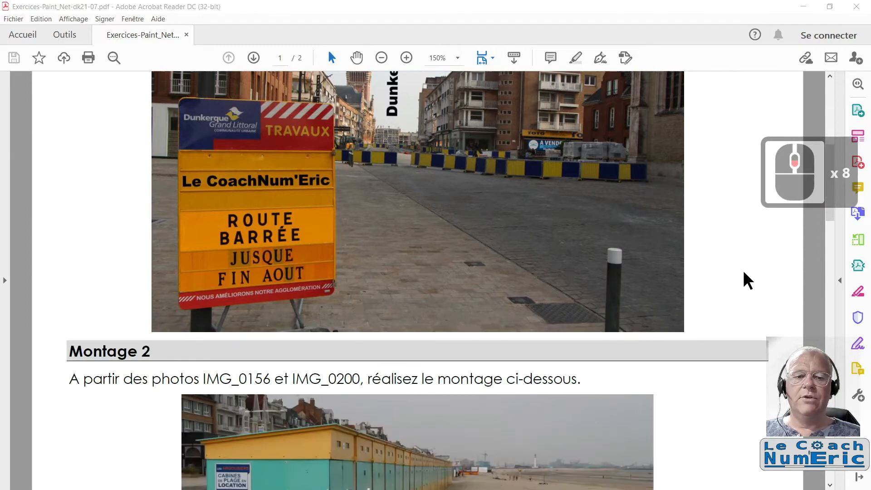
{"action": "scroll", "coordinate": [747, 280], "scroll_direction": "down", "scroll_amount": 20}
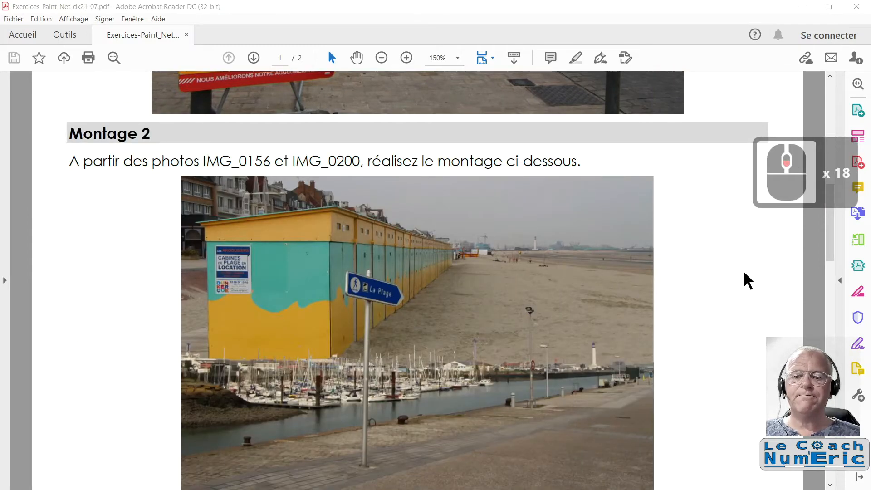
{"action": "scroll", "coordinate": [743, 271], "scroll_direction": "down", "scroll_amount": 1}
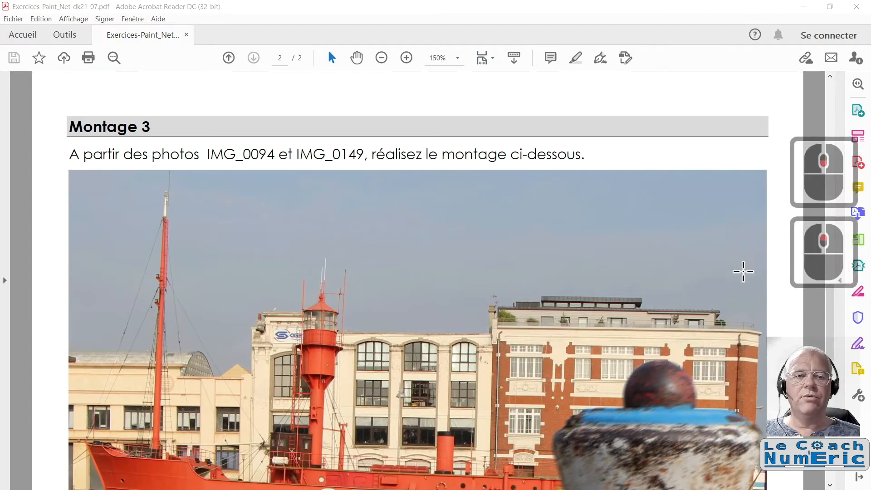
{"action": "scroll", "coordinate": [744, 271], "scroll_direction": "down", "scroll_amount": 1}
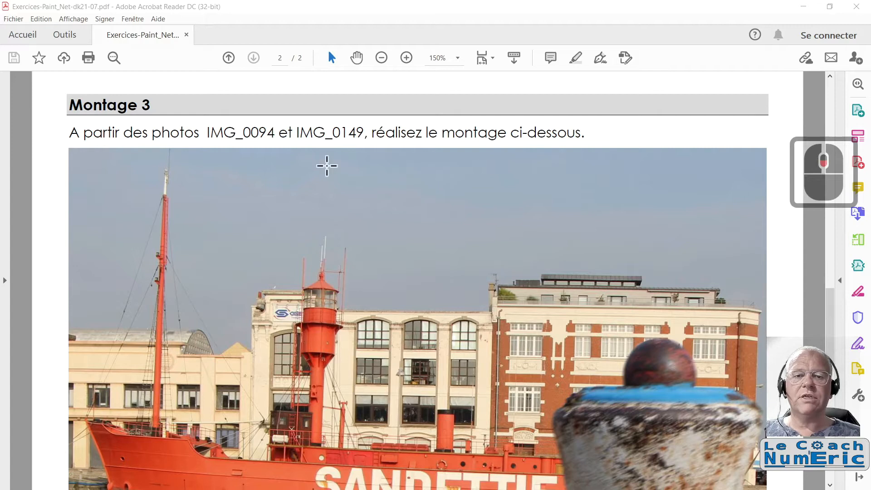
{"action": "scroll", "coordinate": [381, 218], "scroll_direction": "down", "scroll_amount": 6}
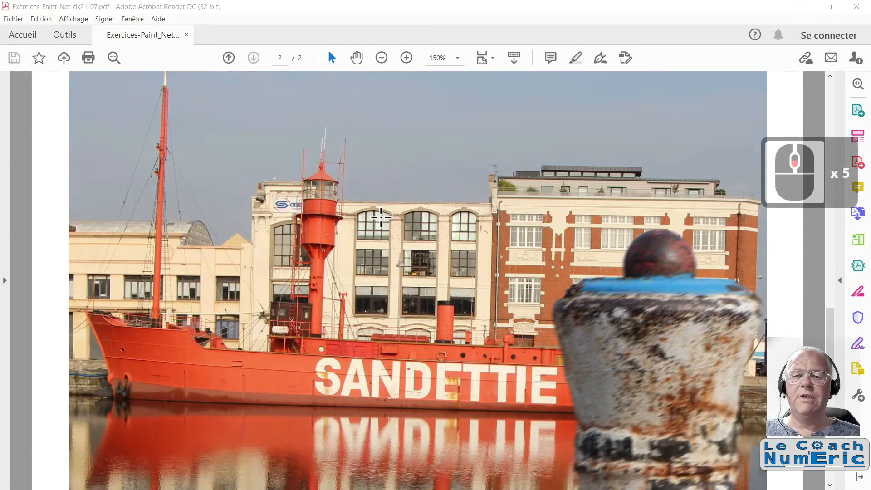
{"action": "scroll", "coordinate": [382, 217], "scroll_direction": "down", "scroll_amount": 4}
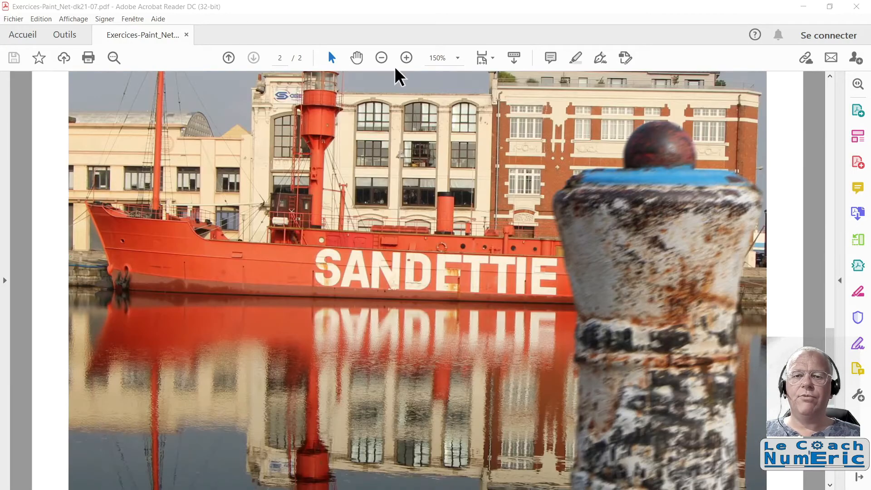
{"action": "left_click", "coordinate": [382, 58]}
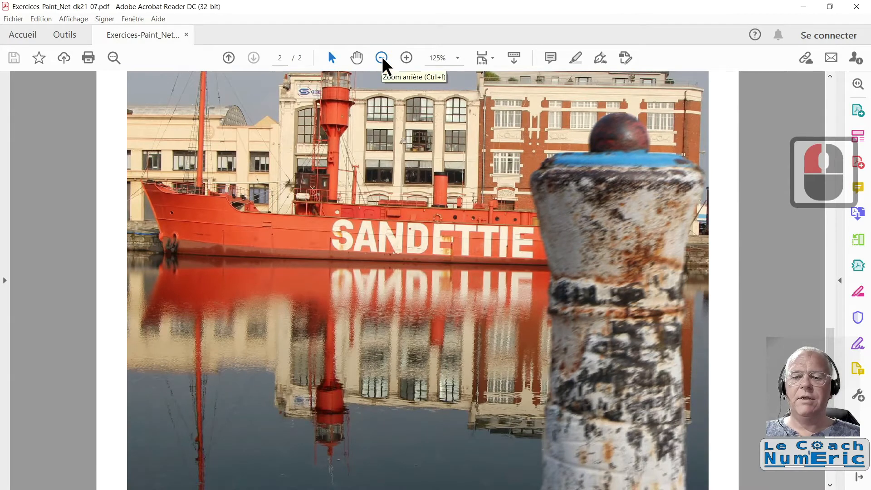
{"action": "left_click", "coordinate": [382, 58]}
{"action": "scroll", "coordinate": [450, 277], "scroll_direction": "up", "scroll_amount": 4}
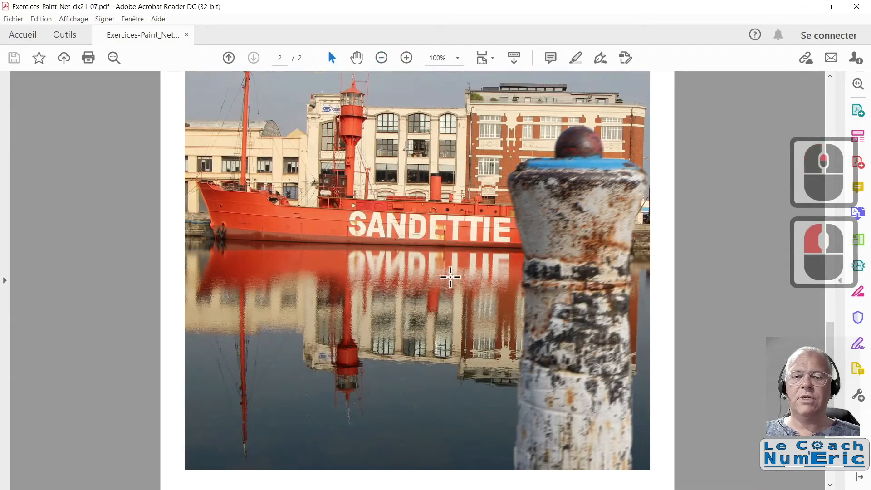
{"action": "scroll", "coordinate": [450, 277], "scroll_direction": "down", "scroll_amount": 5}
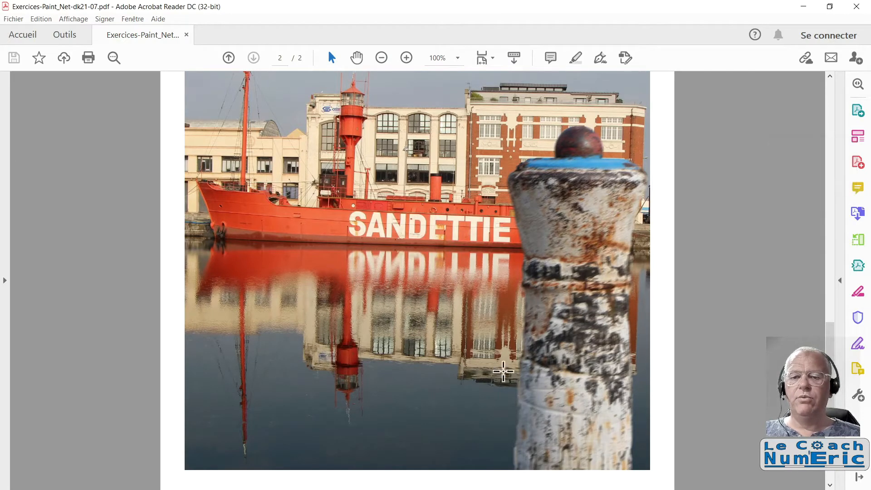
{"action": "scroll", "coordinate": [444, 311], "scroll_direction": "up", "scroll_amount": 2}
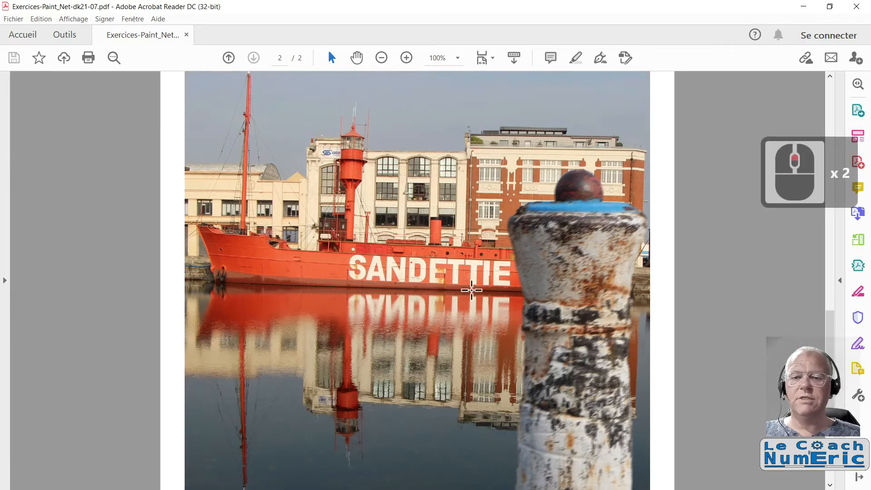
Switch to the Téléchargements folder in File Explorer and display its files as large icons
{"action": "scroll", "coordinate": [471, 291], "scroll_direction": "up", "scroll_amount": 4}
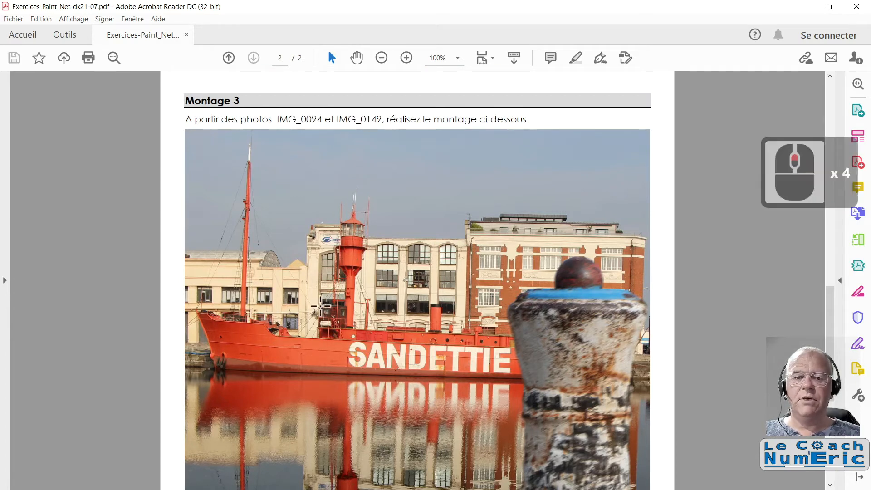
{"action": "key", "text": "super"}
{"action": "mouse_move", "coordinate": [142, 479]}
{"action": "left_click", "coordinate": [114, 445]}
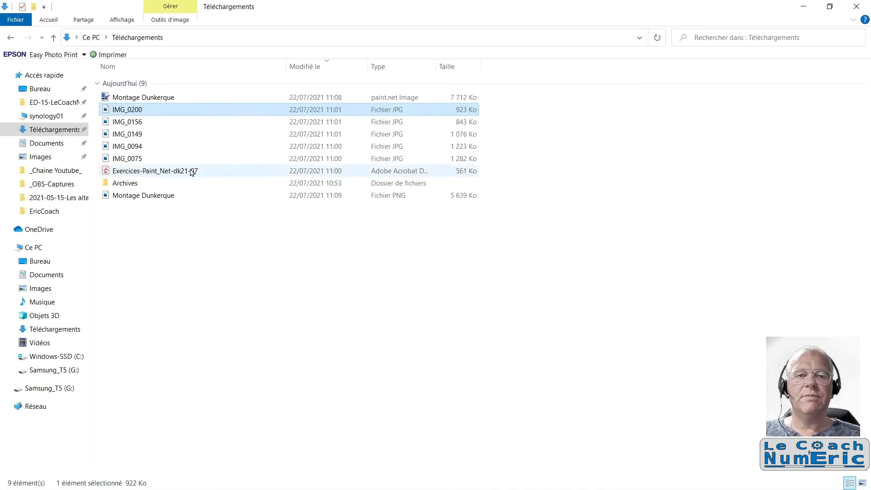
{"action": "left_click", "coordinate": [122, 20]}
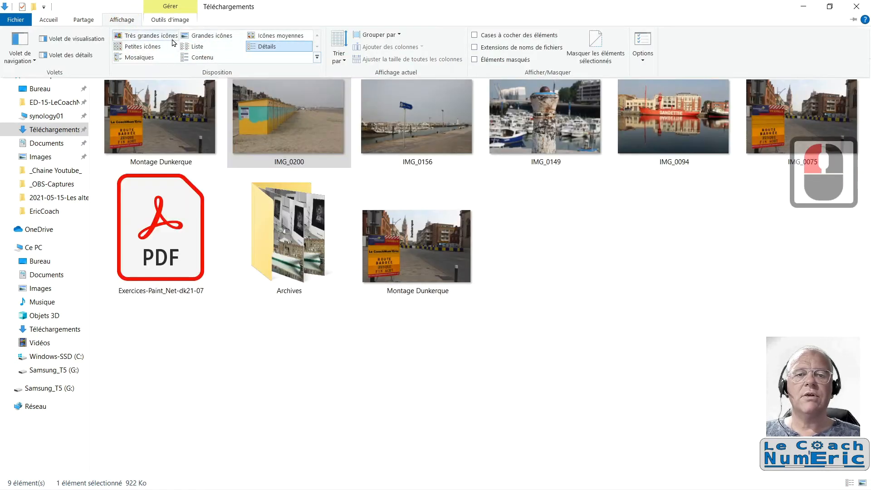
{"action": "left_click", "coordinate": [196, 39]}
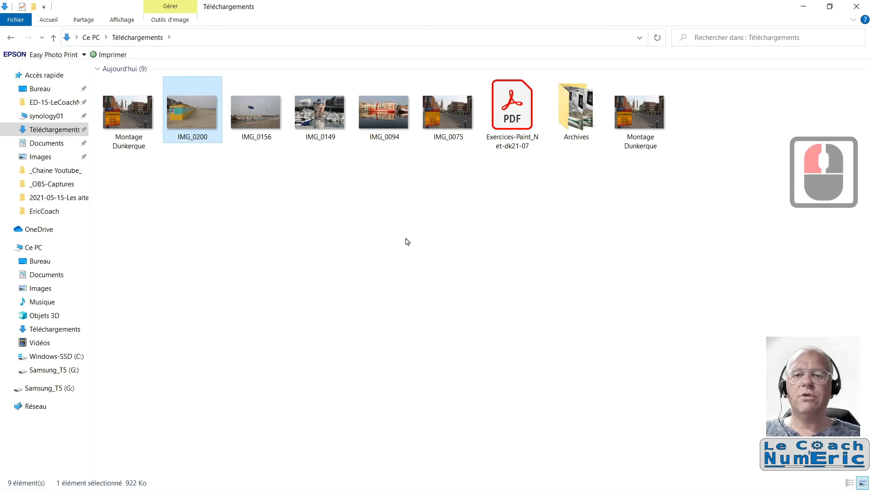
Open the photo IMG_0094 from the Téléchargements folder in paint.net
{"action": "left_click", "coordinate": [383, 111]}
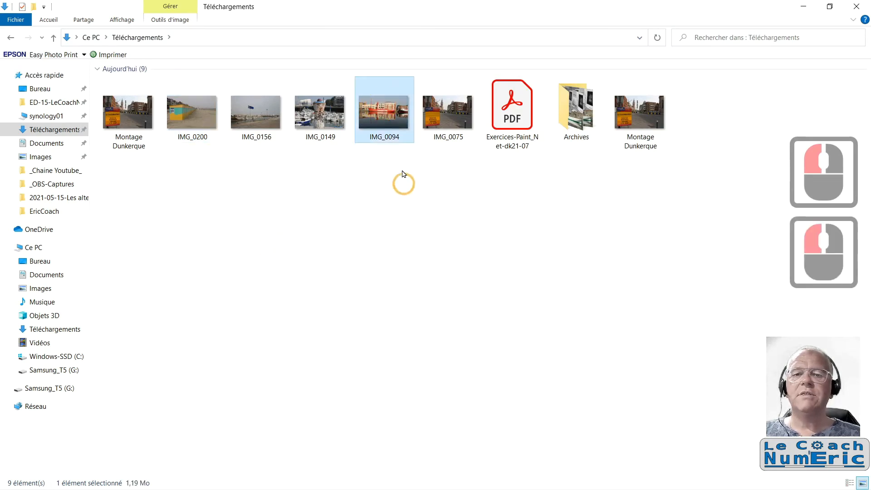
{"action": "right_click", "coordinate": [388, 114]}
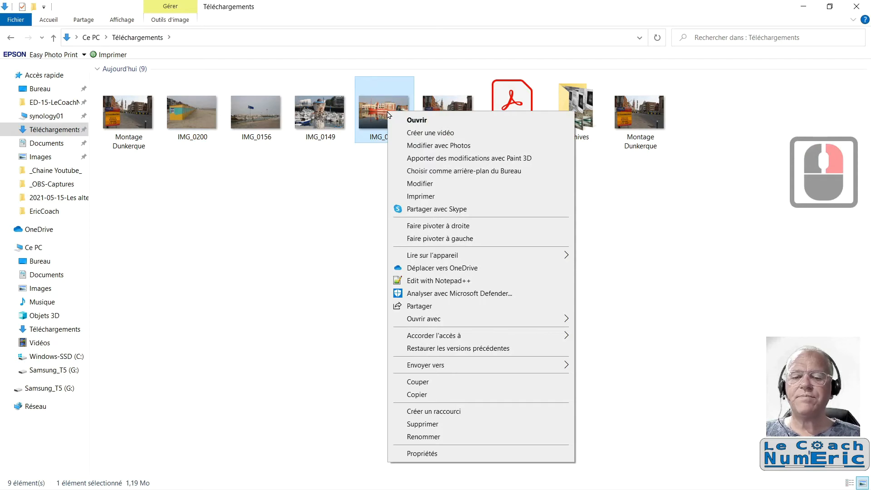
{"action": "mouse_move", "coordinate": [453, 323]}
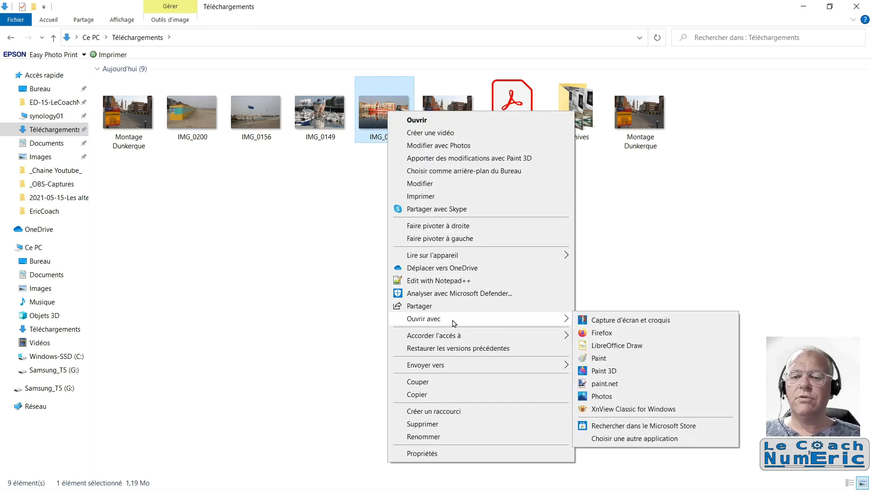
{"action": "left_click", "coordinate": [625, 387]}
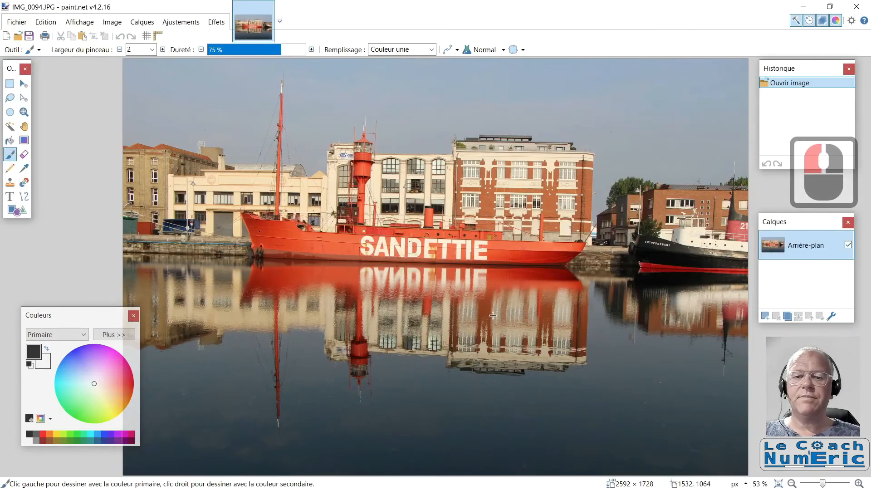
Return to the Téléchargements folder and open the photo IMG_0149 in paint.net as well
{"action": "key", "text": "super"}
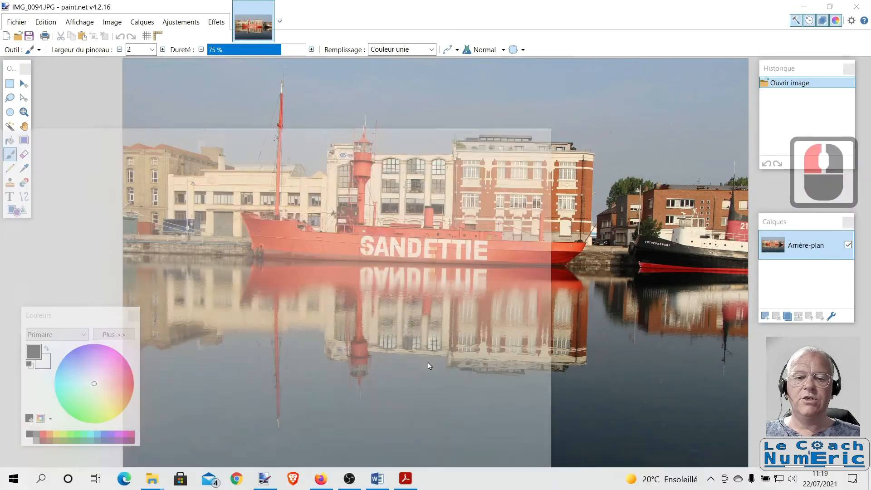
{"action": "left_click", "coordinate": [153, 483]}
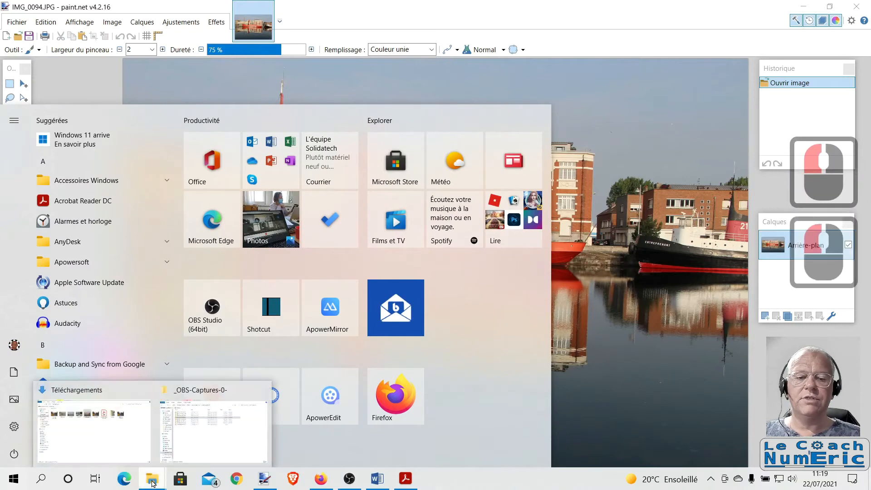
{"action": "left_click", "coordinate": [118, 440]}
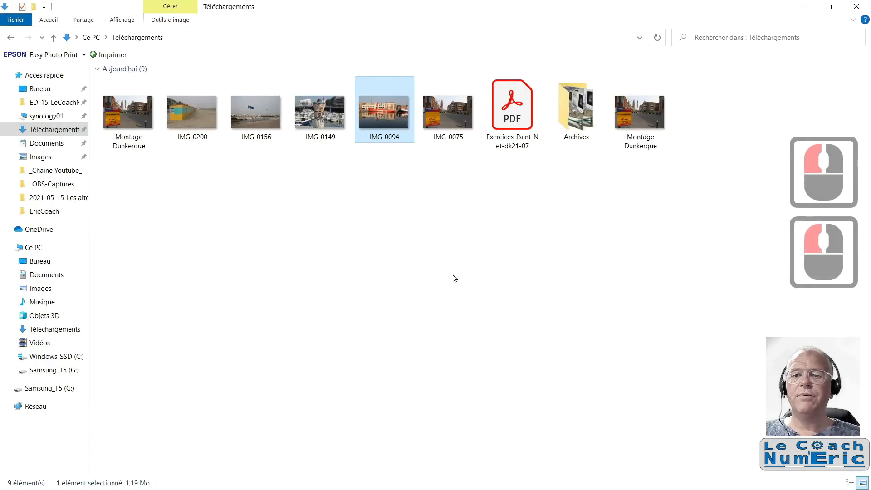
{"action": "left_click", "coordinate": [315, 108]}
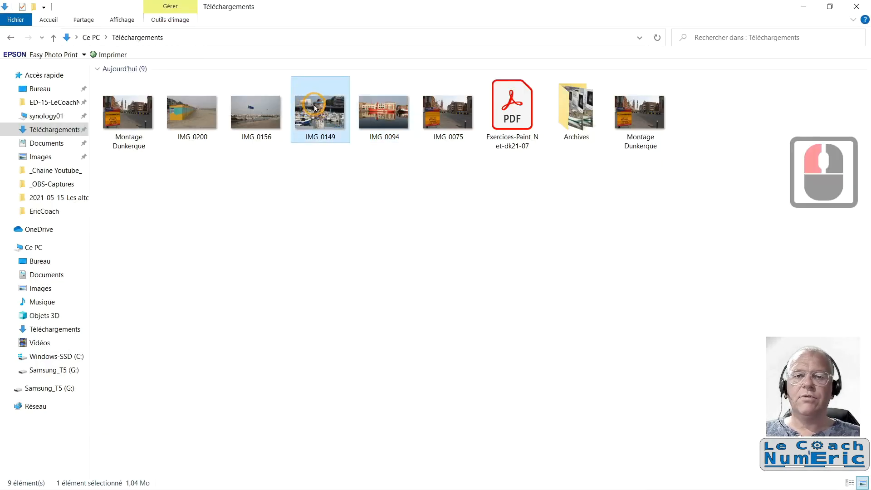
{"action": "right_click", "coordinate": [316, 111]}
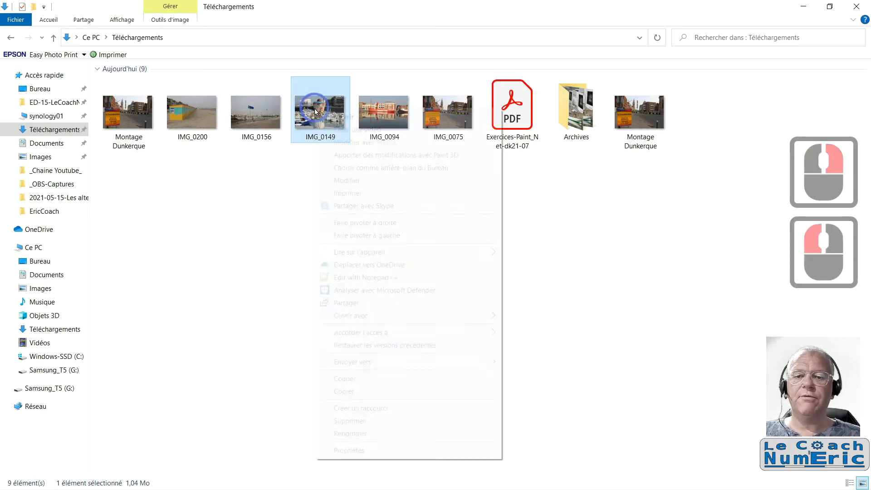
{"action": "mouse_move", "coordinate": [404, 316]}
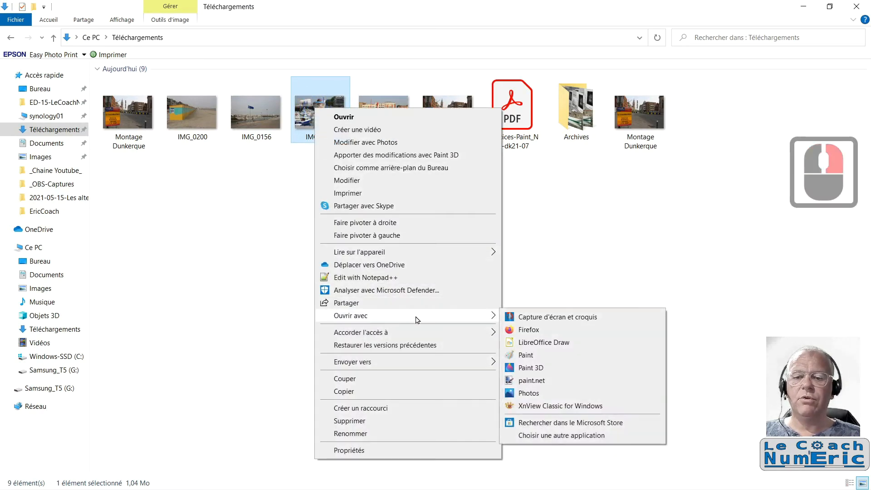
{"action": "left_click", "coordinate": [563, 381]}
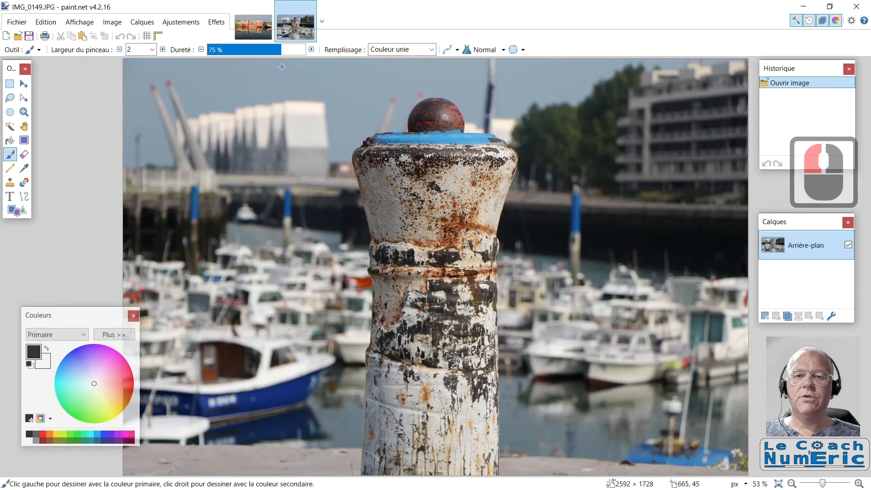
Crop IMG_0094 to a rectangle of about 1535 × 1650 px around the red SANDETTIE ship and its reflection
{"action": "left_click", "coordinate": [247, 26]}
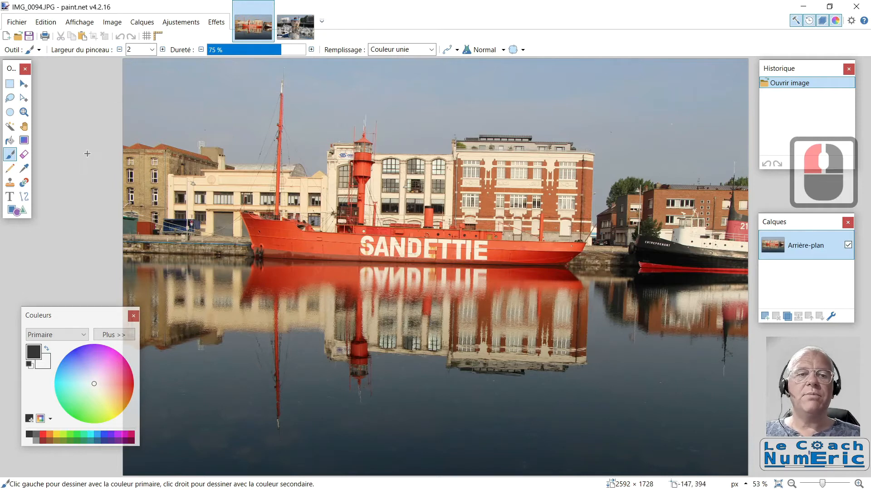
{"action": "left_click", "coordinate": [9, 84]}
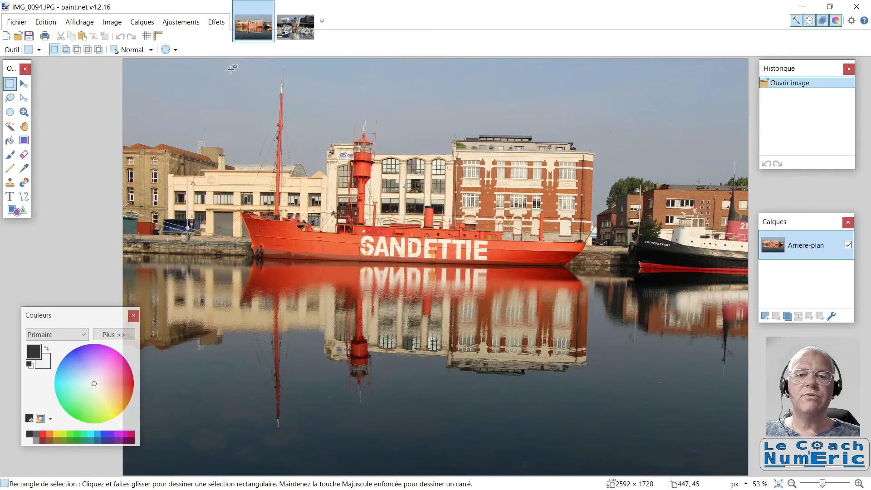
{"action": "left_click_drag", "start_coordinate": [232, 69], "coordinate": [602, 466]}
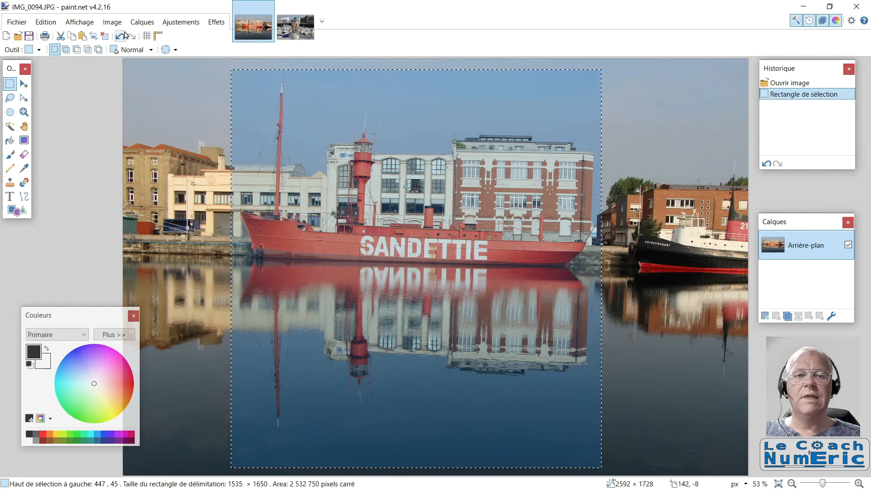
{"action": "left_click", "coordinate": [112, 23]}
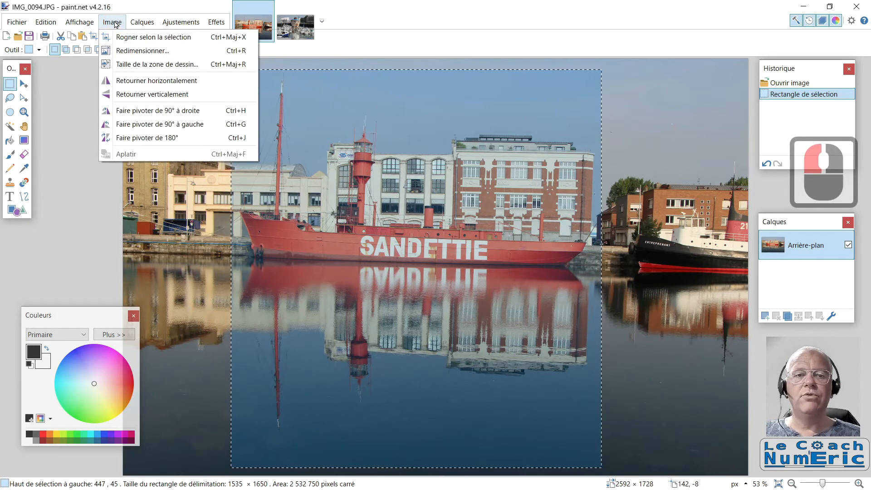
{"action": "left_click", "coordinate": [134, 38]}
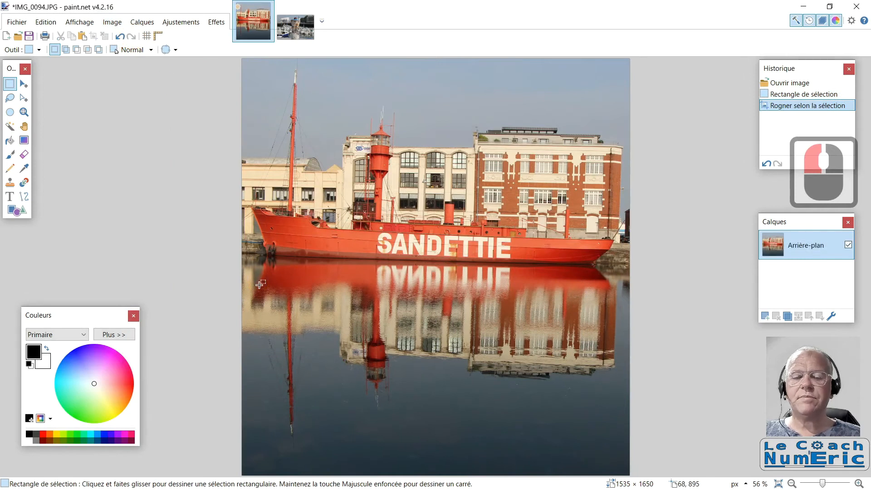
Crop IMG_0149 to a rectangle of about 860 × 1616 px around the rusty bollard, reaching the photo's lower edge
{"action": "left_click", "coordinate": [297, 31]}
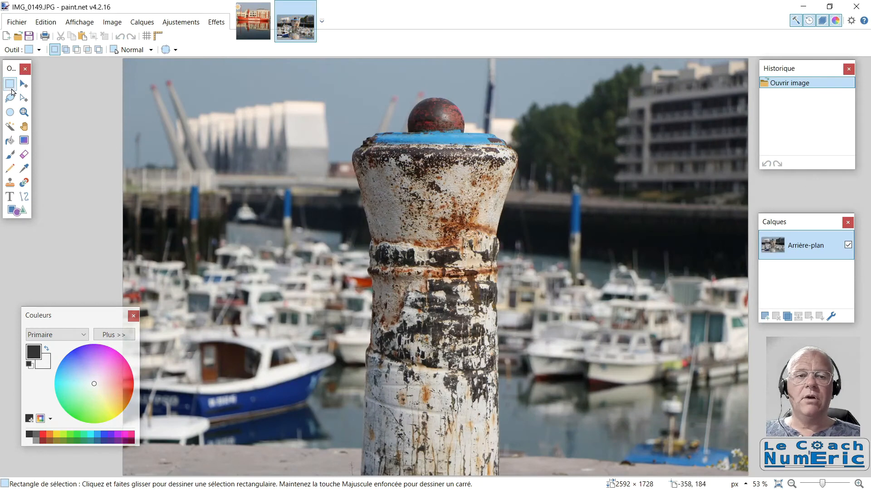
{"action": "left_click", "coordinate": [10, 86]}
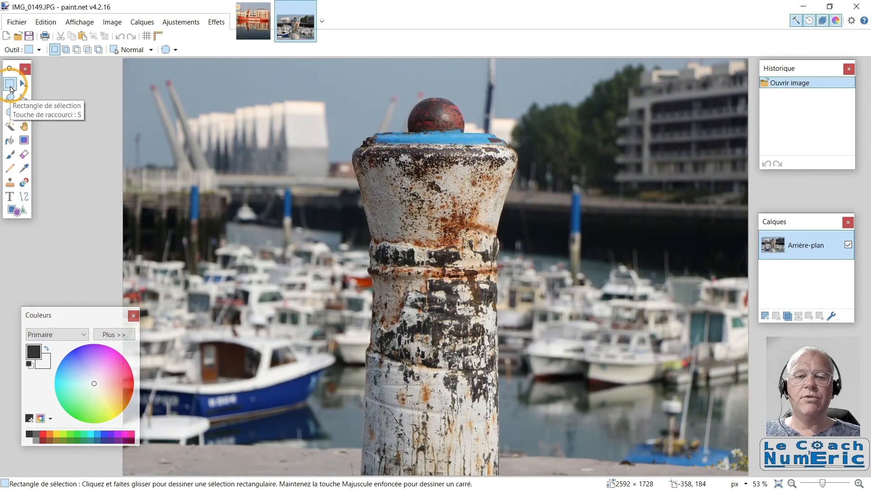
{"action": "left_click_drag", "start_coordinate": [331, 85], "coordinate": [539, 488]}
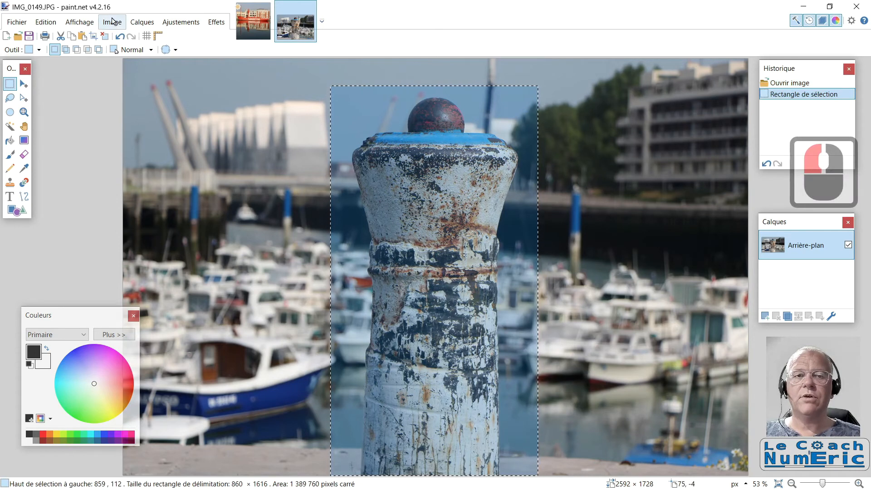
{"action": "left_click", "coordinate": [112, 23]}
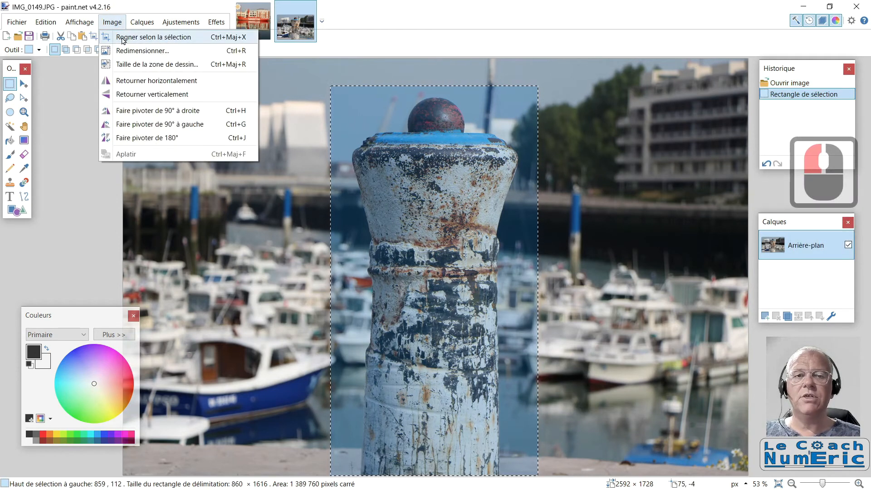
{"action": "left_click", "coordinate": [122, 37]}
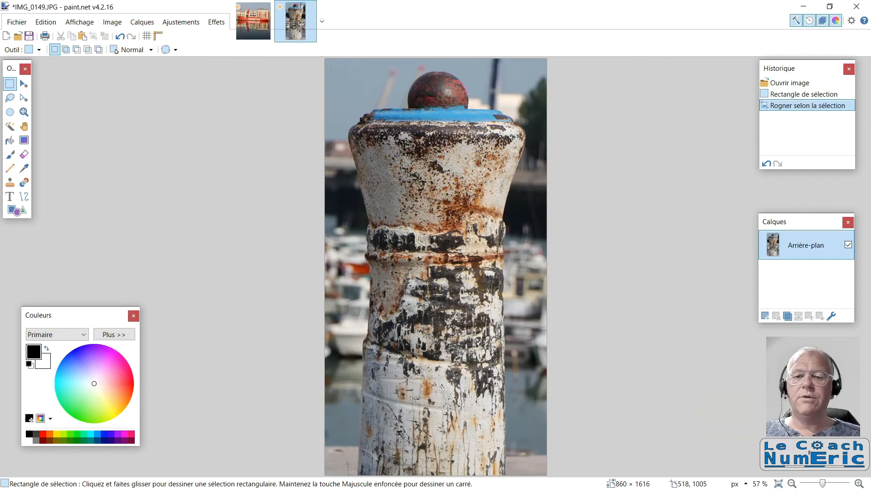
Erase the background to the right of the bollard, from its base up to the flared rim, using two lasso selections
{"action": "left_click", "coordinate": [9, 98]}
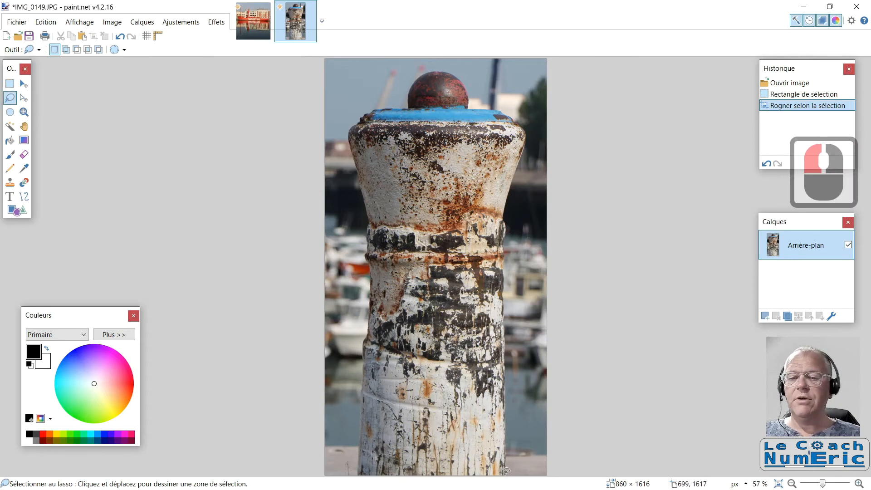
{"action": "mouse_move", "coordinate": [507, 472]}
{"action": "left_mouse_down"}
{"action": "mouse_move", "coordinate": [502, 270]}
{"action": "mouse_move", "coordinate": [555, 270]}
{"action": "mouse_move", "coordinate": [556, 481]}
{"action": "left_mouse_up"}
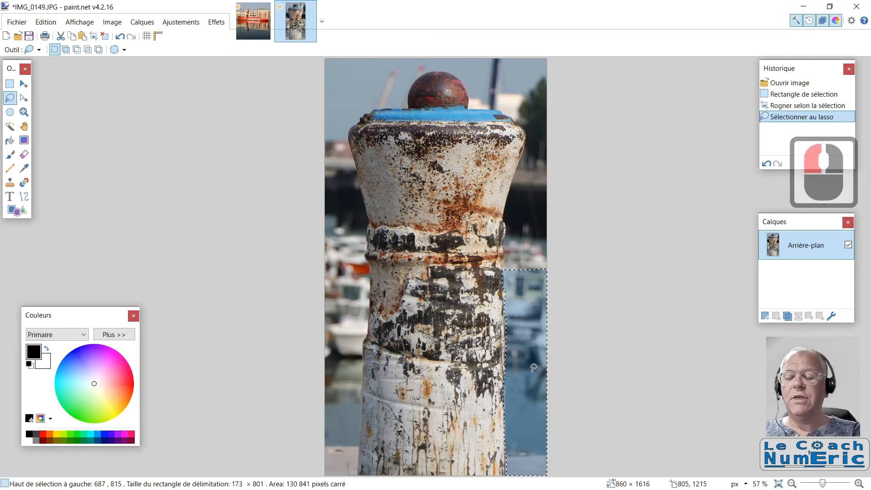
{"action": "key", "text": "Delete"}
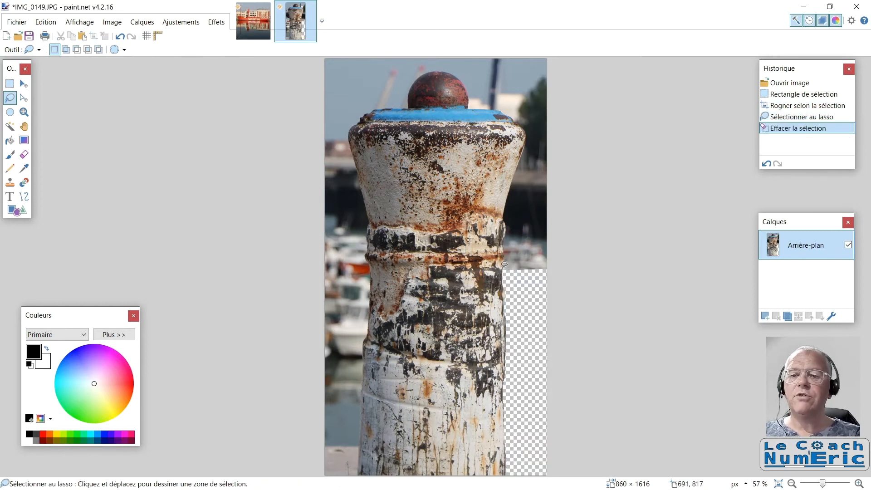
{"action": "mouse_move", "coordinate": [504, 267]}
{"action": "left_mouse_down"}
{"action": "mouse_move", "coordinate": [513, 176]}
{"action": "mouse_move", "coordinate": [529, 130]}
{"action": "mouse_move", "coordinate": [543, 128]}
{"action": "mouse_move", "coordinate": [567, 181]}
{"action": "mouse_move", "coordinate": [577, 277]}
{"action": "left_mouse_up"}
{"action": "key", "text": "Delete"}
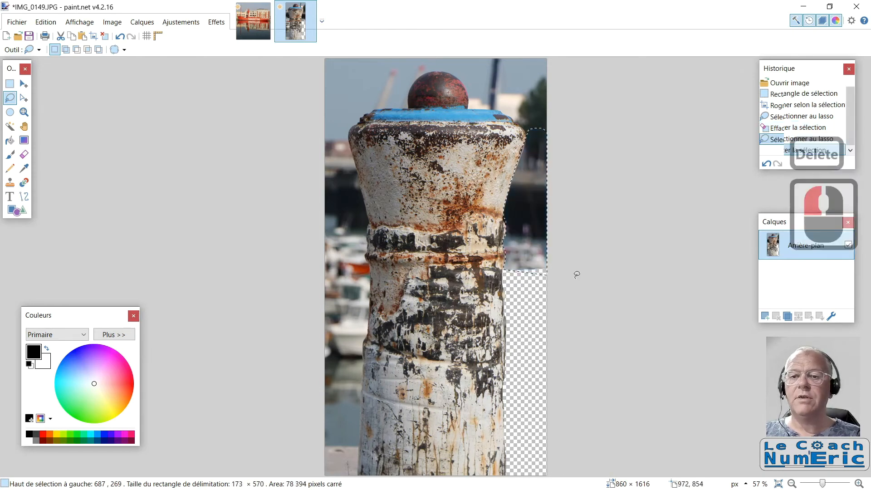
Lasso the background to the left of the bollard, from its base up to the start of the flared head, and erase it
{"action": "left_click", "coordinate": [359, 470]}
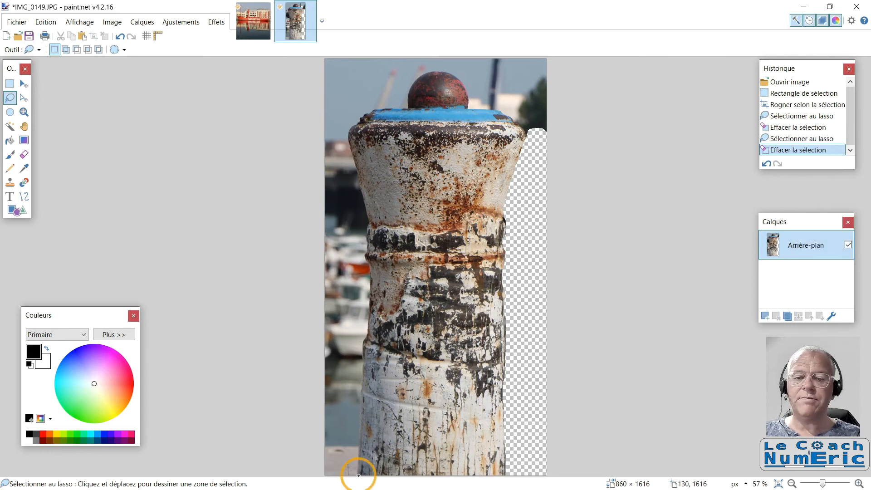
{"action": "left_click_drag", "start_coordinate": [359, 471], "coordinate": [361, 435]}
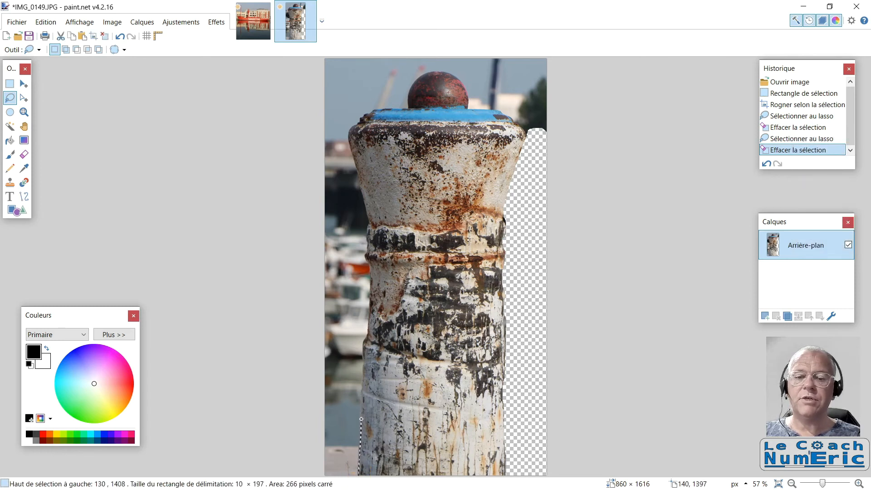
{"action": "mouse_move", "coordinate": [362, 375]}
{"action": "left_mouse_down"}
{"action": "mouse_move", "coordinate": [368, 224]}
{"action": "mouse_move", "coordinate": [325, 217]}
{"action": "mouse_move", "coordinate": [297, 293]}
{"action": "mouse_move", "coordinate": [284, 489]}
{"action": "left_mouse_up"}
{"action": "key", "text": "Delete"}
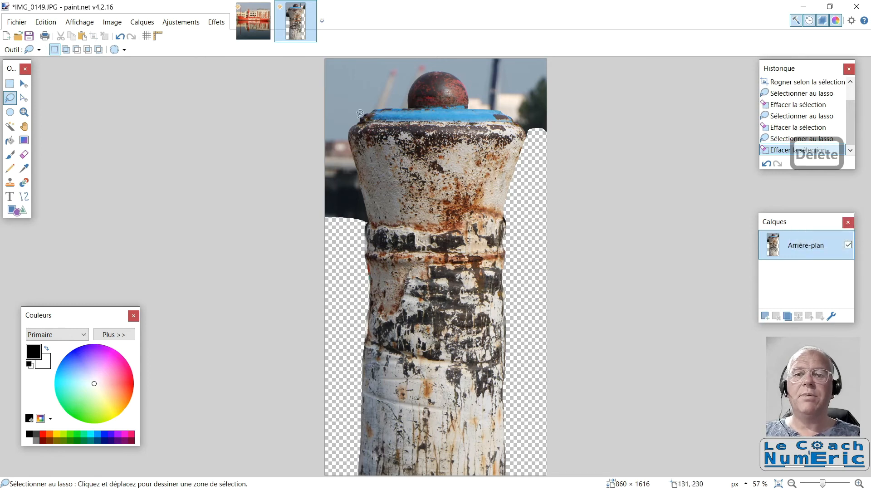
Select the blue sky above and around the bollard's ball with the Magic Wand at 28 % tolerance and erase it
{"action": "left_click", "coordinate": [10, 126]}
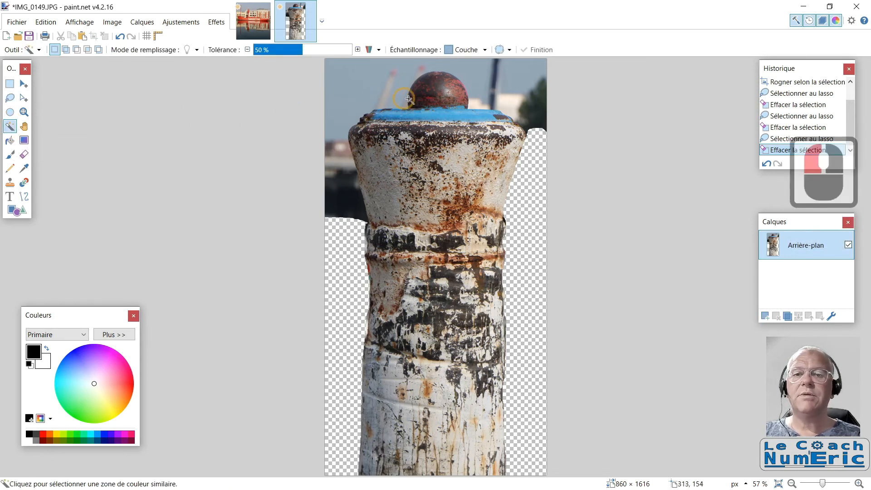
{"action": "left_click", "coordinate": [402, 86]}
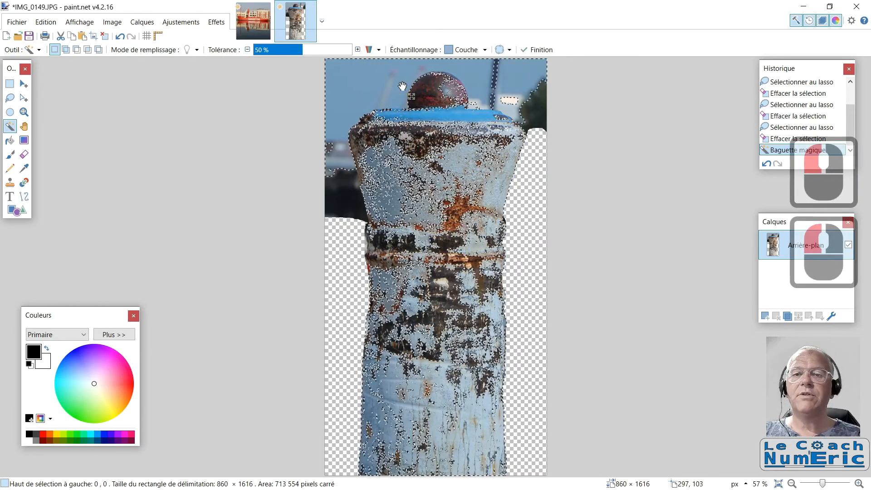
{"action": "left_click_drag", "start_coordinate": [329, 49], "coordinate": [281, 49]}
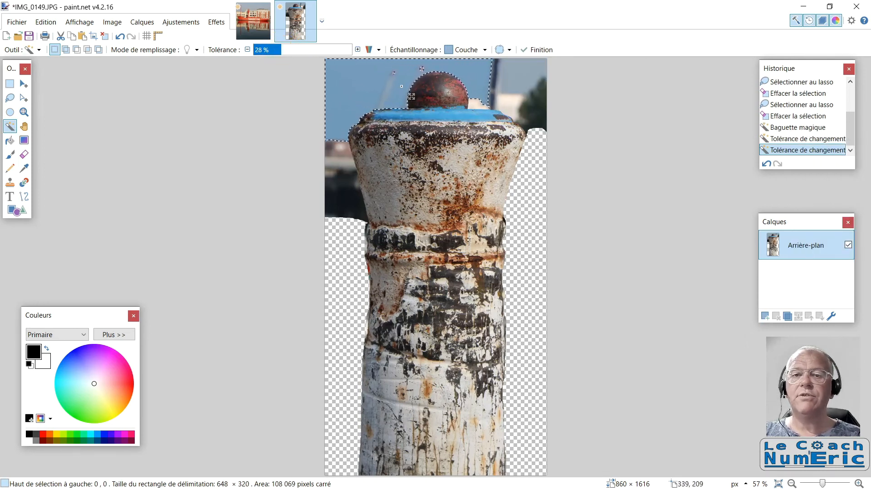
{"action": "key", "text": "Delete"}
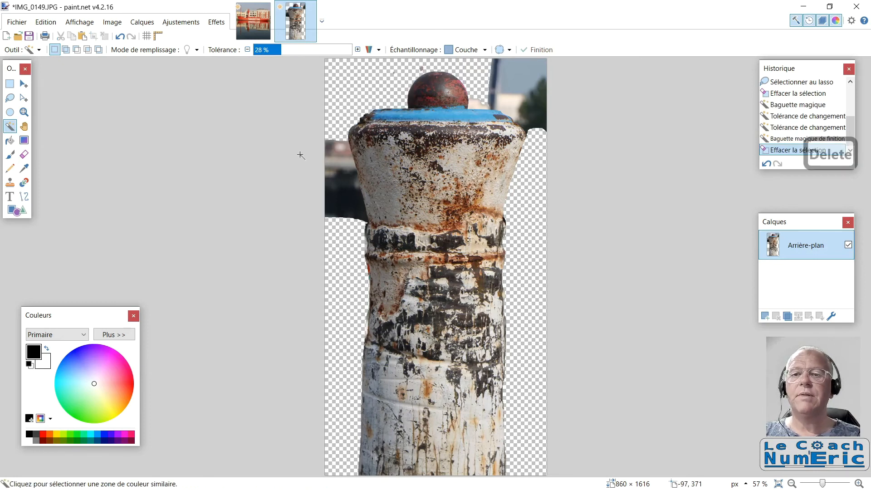
Erase the sky patch beside the ball and further leftover background areas with the Magic Wand at 28 % tolerance
{"action": "left_click", "coordinate": [476, 105]}
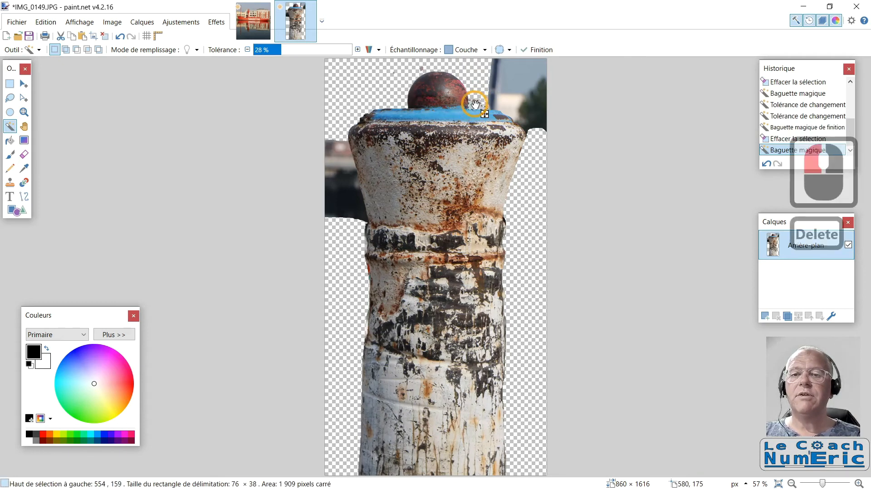
{"action": "key", "text": "Delete"}
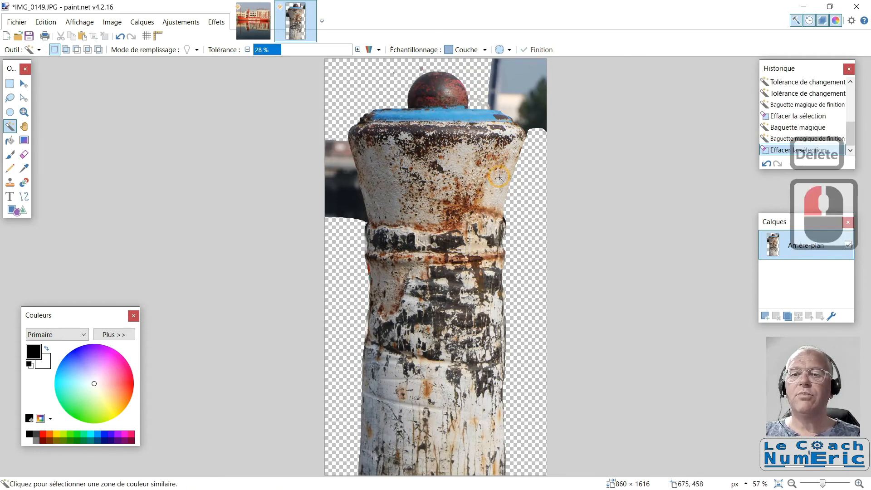
{"action": "left_click", "coordinate": [511, 104]}
{"action": "key", "text": "Delete"}
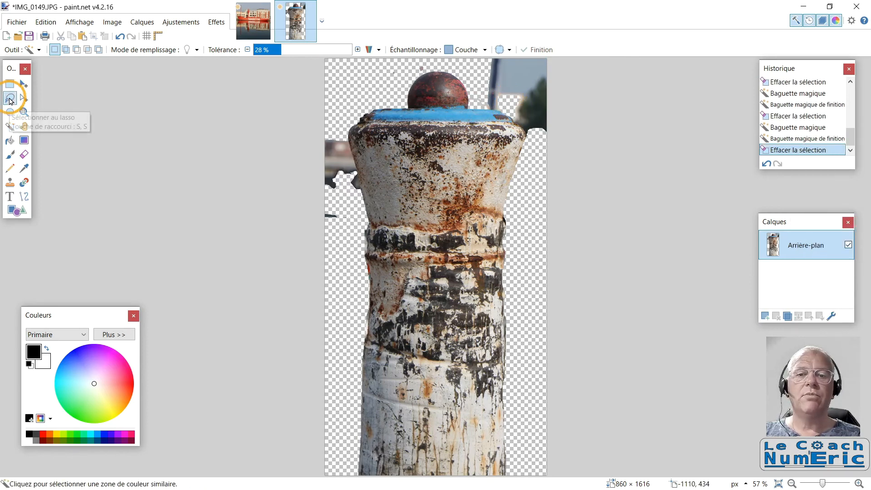
Lasso and erase the remaining background on the left and right of the bollard's flared head, including the mast and tree
{"action": "left_click", "coordinate": [10, 98]}
{"action": "mouse_move", "coordinate": [363, 185]}
{"action": "left_mouse_down"}
{"action": "mouse_move", "coordinate": [353, 180]}
{"action": "mouse_move", "coordinate": [340, 127]}
{"action": "mouse_move", "coordinate": [329, 129]}
{"action": "mouse_move", "coordinate": [315, 248]}
{"action": "left_mouse_up"}
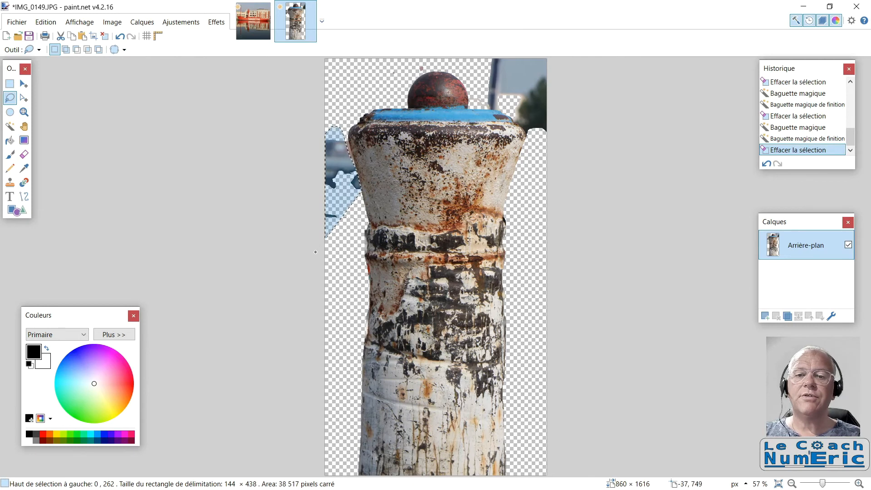
{"action": "key", "text": "Delete"}
{"action": "mouse_move", "coordinate": [357, 164]}
{"action": "left_mouse_down"}
{"action": "mouse_move", "coordinate": [346, 137]}
{"action": "mouse_move", "coordinate": [350, 164]}
{"action": "left_mouse_up"}
{"action": "key", "text": "Delete"}
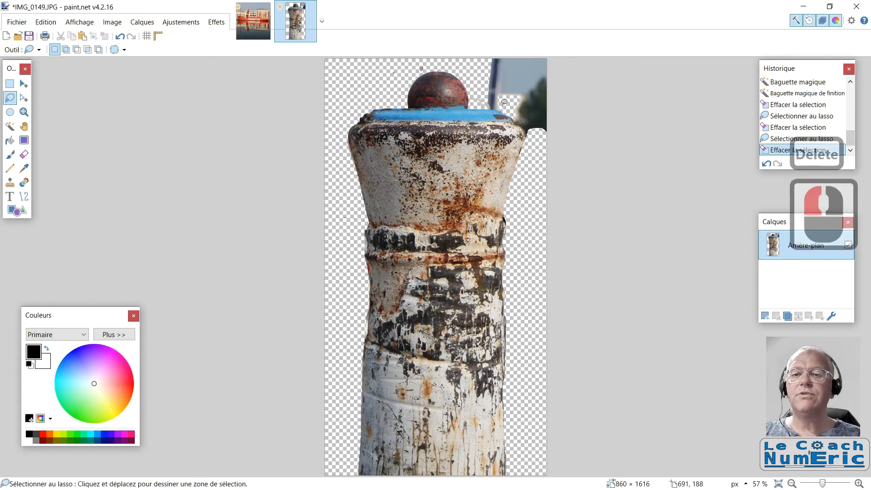
{"action": "mouse_move", "coordinate": [490, 106]}
{"action": "left_mouse_down"}
{"action": "mouse_move", "coordinate": [538, 141]}
{"action": "mouse_move", "coordinate": [555, 131]}
{"action": "mouse_move", "coordinate": [566, 96]}
{"action": "mouse_move", "coordinate": [560, 64]}
{"action": "mouse_move", "coordinate": [542, 41]}
{"action": "mouse_move", "coordinate": [455, 55]}
{"action": "left_mouse_up"}
{"action": "key", "text": "Delete"}
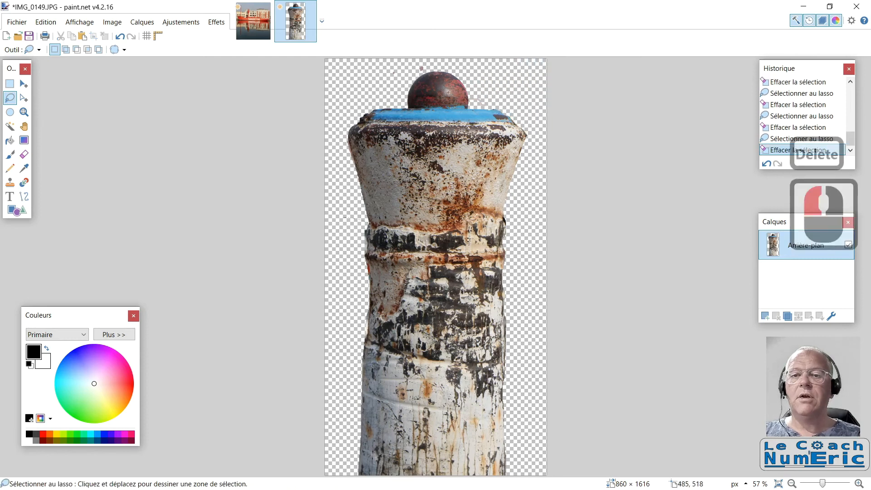
Lasso and erase the leftover background fringe near the upper part of the bollard's red ball
{"action": "scroll", "coordinate": [452, 187], "scroll_direction": "up", "scroll_amount": 7}
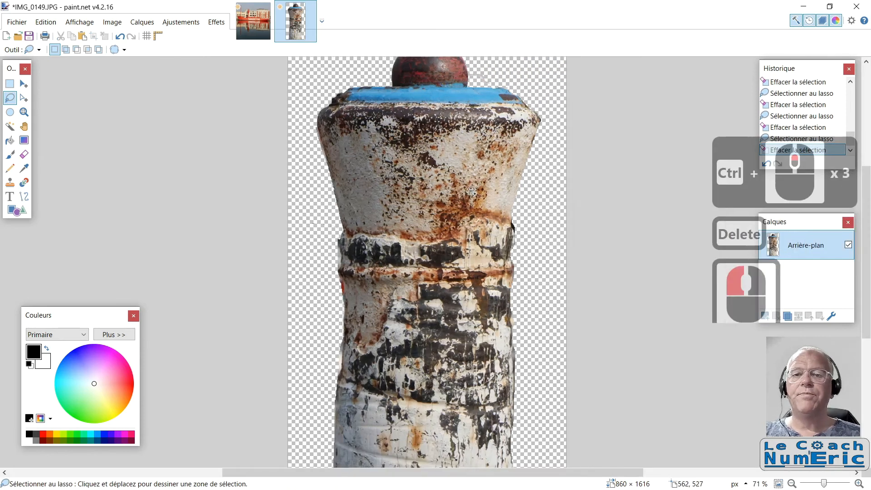
{"action": "left_click_drag", "start_coordinate": [866, 271], "coordinate": [866, 195]}
{"action": "mouse_move", "coordinate": [283, 167]}
{"action": "left_mouse_down"}
{"action": "mouse_move", "coordinate": [293, 194]}
{"action": "mouse_move", "coordinate": [325, 212]}
{"action": "mouse_move", "coordinate": [379, 152]}
{"action": "left_mouse_up"}
{"action": "key", "text": "Delete"}
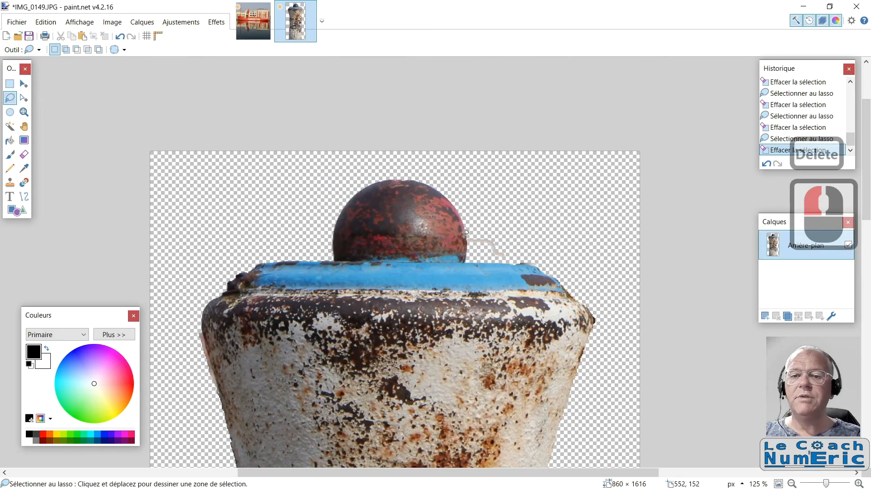
Lasso and erase the stray pixels to the right of the ball and at both ends of the blue rim
{"action": "mouse_move", "coordinate": [468, 231]}
{"action": "left_mouse_down"}
{"action": "mouse_move", "coordinate": [470, 250]}
{"action": "mouse_move", "coordinate": [512, 262]}
{"action": "mouse_move", "coordinate": [527, 213]}
{"action": "left_mouse_up"}
{"action": "key", "text": "Delete"}
{"action": "mouse_move", "coordinate": [520, 259]}
{"action": "left_mouse_down"}
{"action": "mouse_move", "coordinate": [491, 256]}
{"action": "mouse_move", "coordinate": [508, 223]}
{"action": "left_mouse_up"}
{"action": "key", "text": "Delete"}
{"action": "mouse_move", "coordinate": [520, 262]}
{"action": "left_mouse_down"}
{"action": "mouse_move", "coordinate": [561, 260]}
{"action": "mouse_move", "coordinate": [563, 228]}
{"action": "left_mouse_up"}
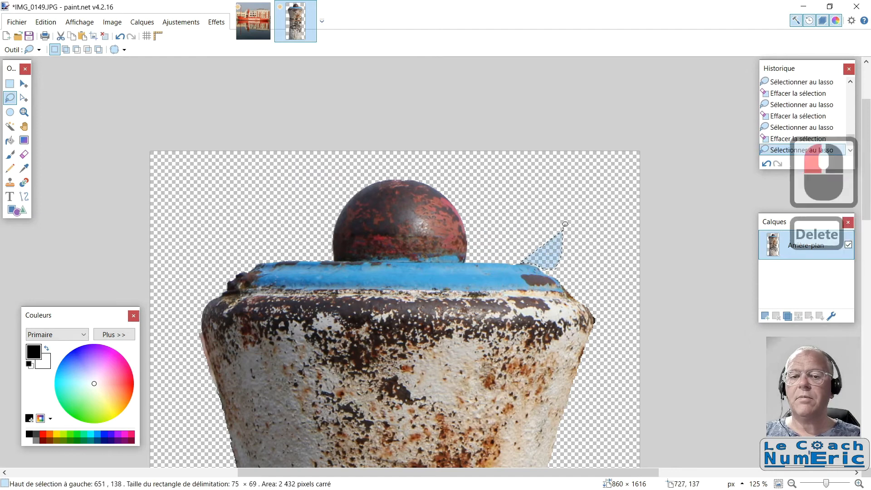
{"action": "key", "text": "Delete"}
{"action": "mouse_move", "coordinate": [250, 269]}
{"action": "left_mouse_down"}
{"action": "mouse_move", "coordinate": [224, 291]}
{"action": "mouse_move", "coordinate": [188, 272]}
{"action": "mouse_move", "coordinate": [217, 235]}
{"action": "left_mouse_up"}
{"action": "key", "text": "Delete"}
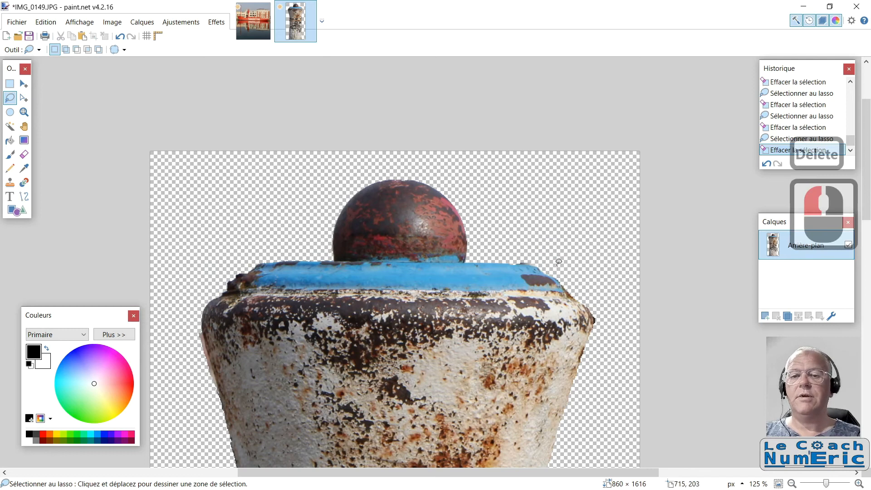
Copy the whole bollard cutout and paste it into IMG_0094 as a new layer
{"action": "scroll", "coordinate": [435, 322], "scroll_direction": "down", "scroll_amount": 4, "text": "ctrl"}
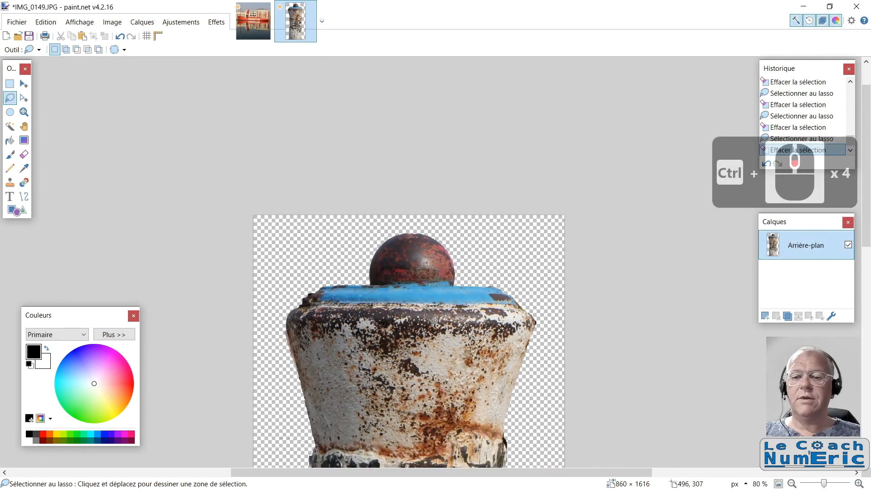
{"action": "scroll", "coordinate": [435, 322], "scroll_direction": "down", "scroll_amount": 3, "text": "ctrl"}
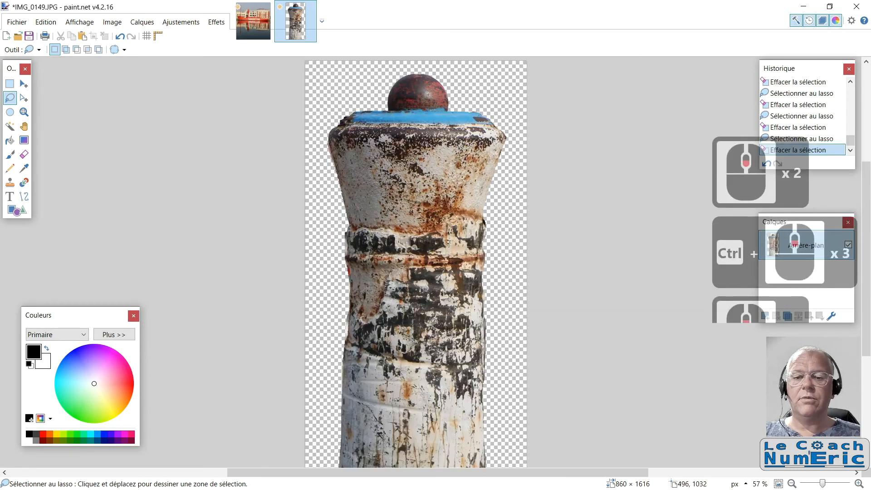
{"action": "scroll", "coordinate": [434, 322], "scroll_direction": "down", "scroll_amount": 1, "text": "ctrl"}
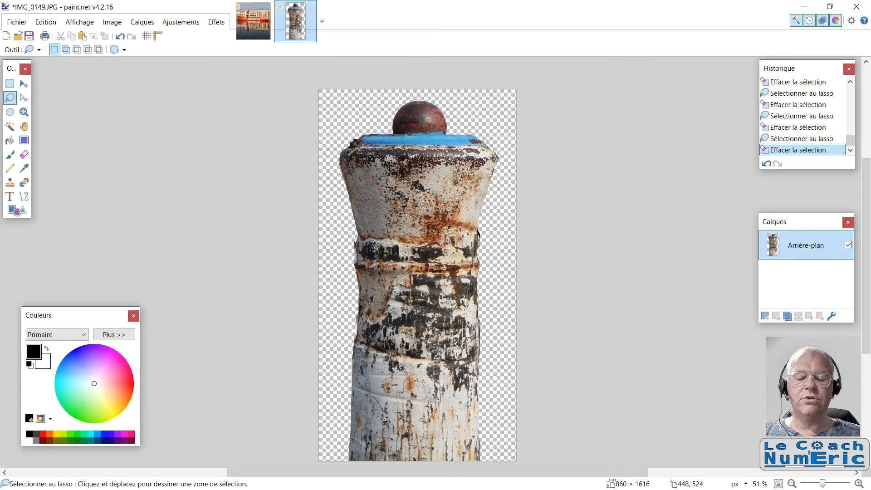
{"action": "key", "text": "ctrl+a"}
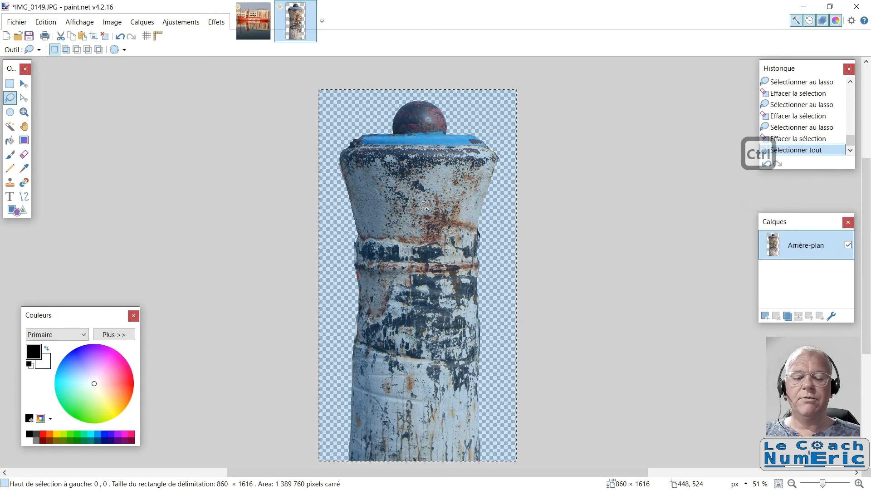
{"action": "key", "text": "ctrl+c"}
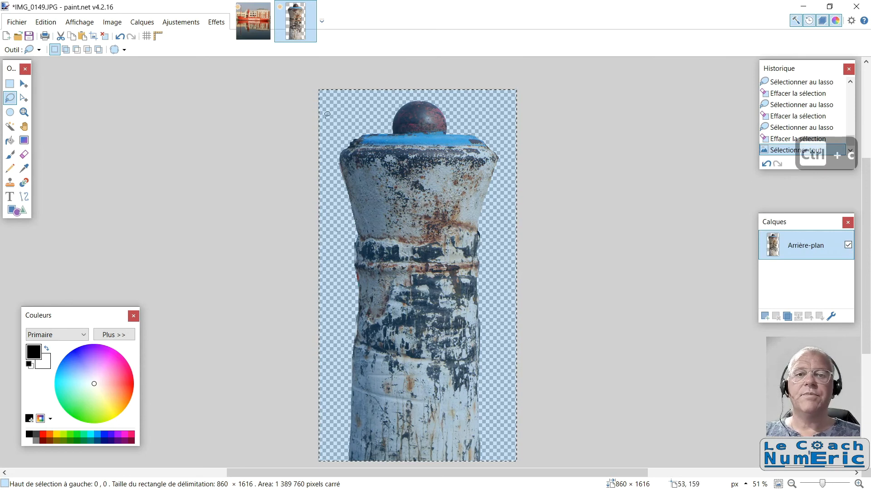
{"action": "left_click", "coordinate": [253, 20]}
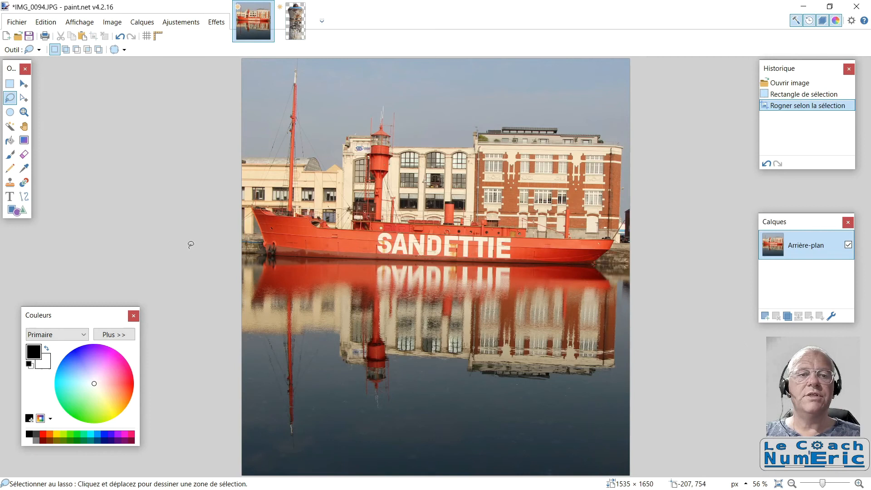
{"action": "left_click", "coordinate": [46, 22]}
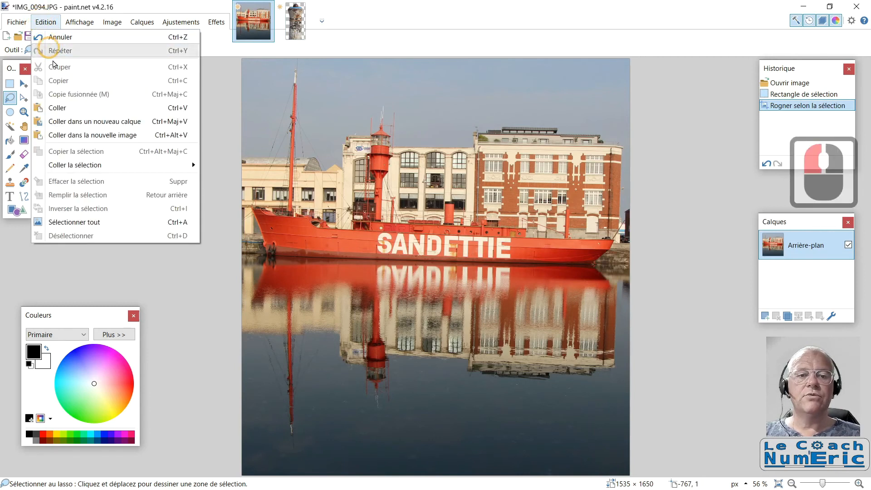
{"action": "left_click", "coordinate": [73, 121]}
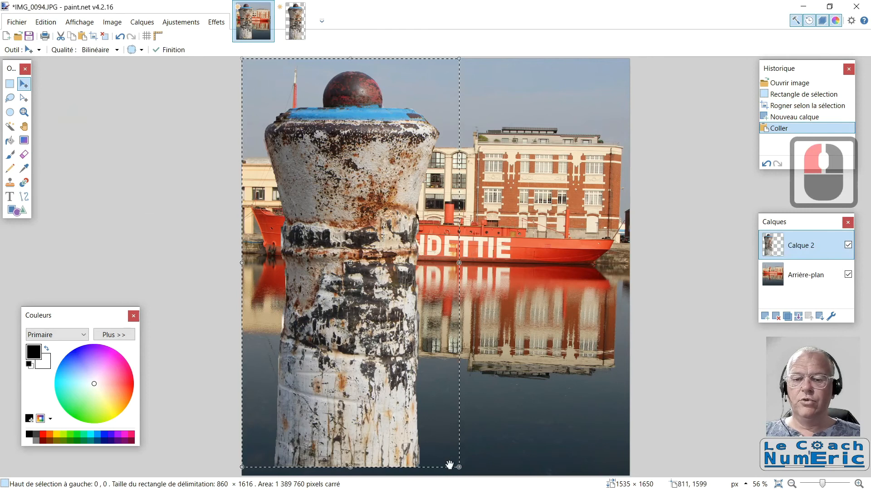
Scale the pasted bollard to about 572 × 1000 px and move it to the photo's lower-right corner with its base at the lower edge
{"action": "left_click_drag", "start_coordinate": [457, 463], "coordinate": [387, 311]}
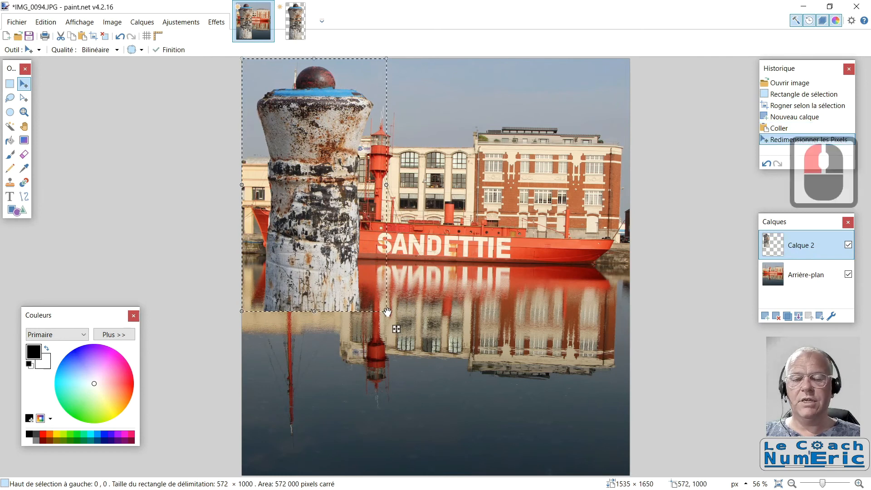
{"action": "left_click_drag", "start_coordinate": [307, 153], "coordinate": [553, 313]}
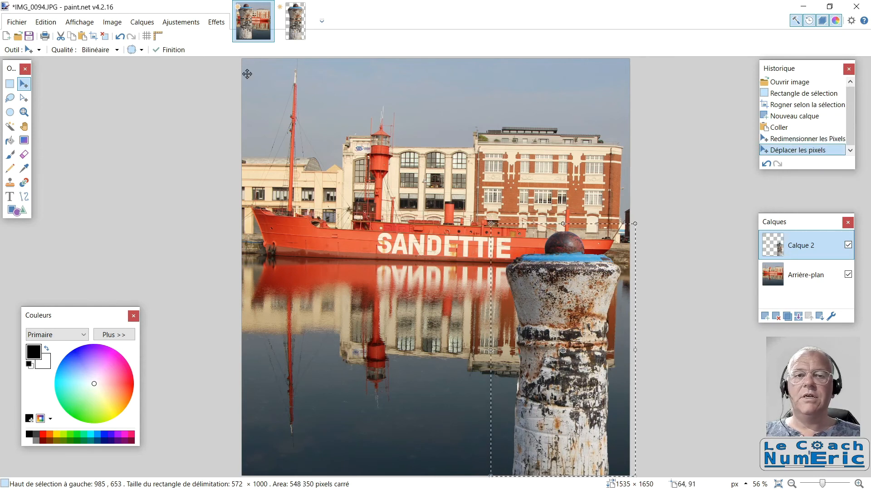
Apply a centred motion blur with angle 20 and distance 18 to the bollard layer, and deselect it
{"action": "left_click", "coordinate": [216, 22]}
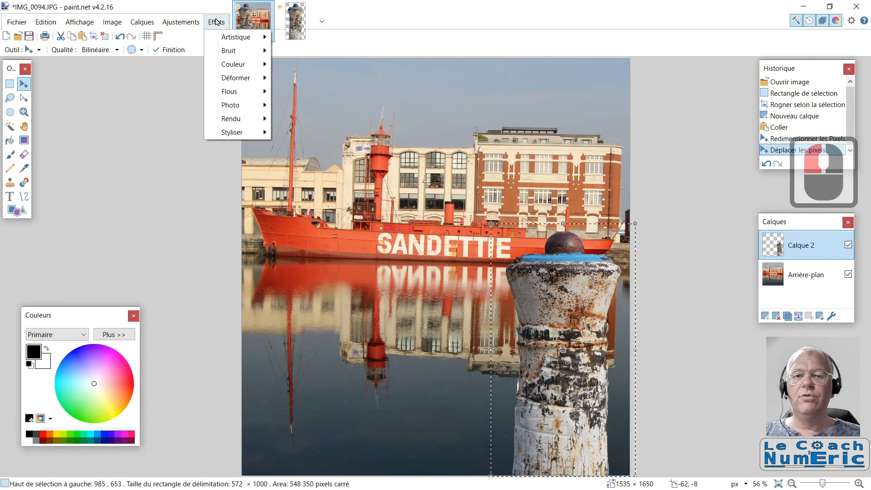
{"action": "mouse_move", "coordinate": [233, 94]}
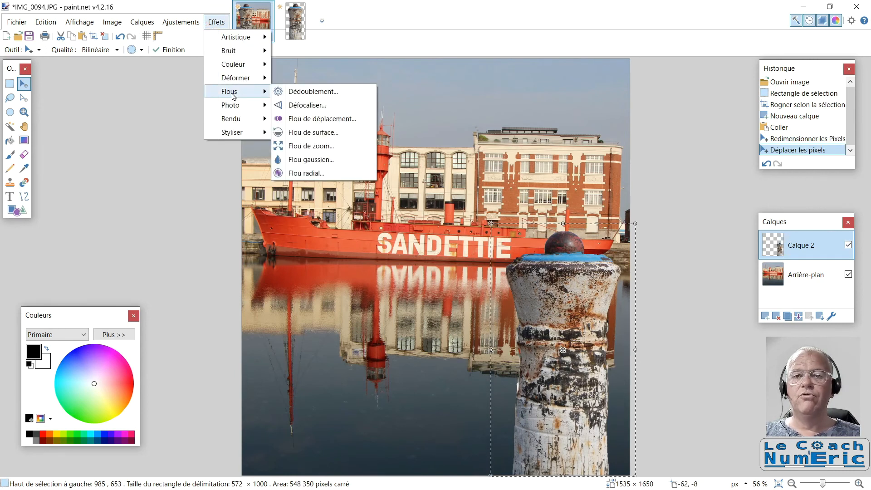
{"action": "left_click", "coordinate": [305, 119]}
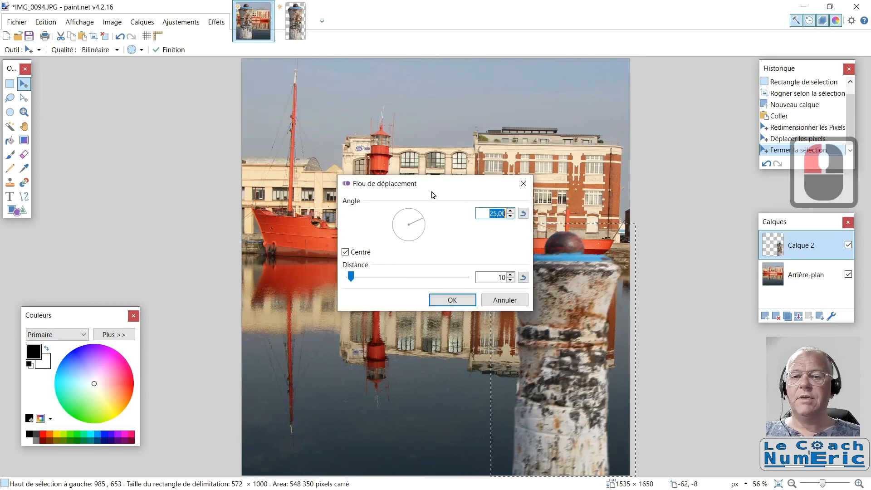
{"action": "left_click_drag", "start_coordinate": [324, 200], "coordinate": [203, 198]}
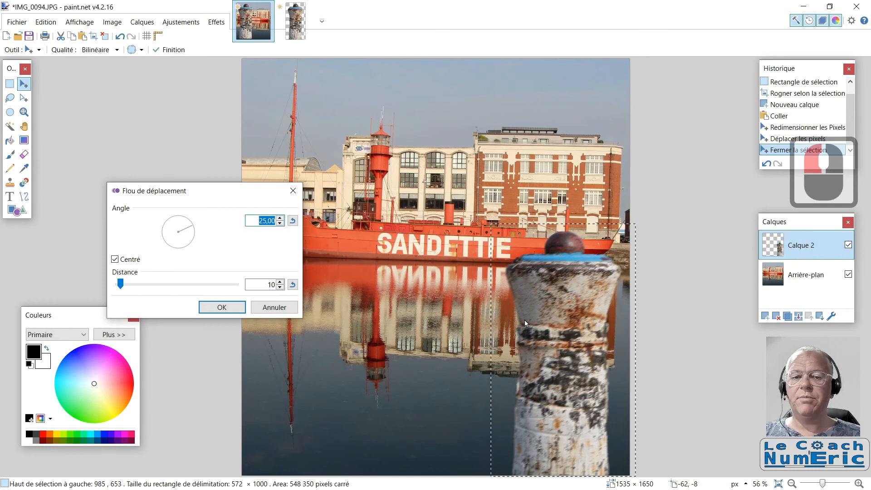
{"action": "left_click_drag", "start_coordinate": [120, 284], "coordinate": [121, 284]}
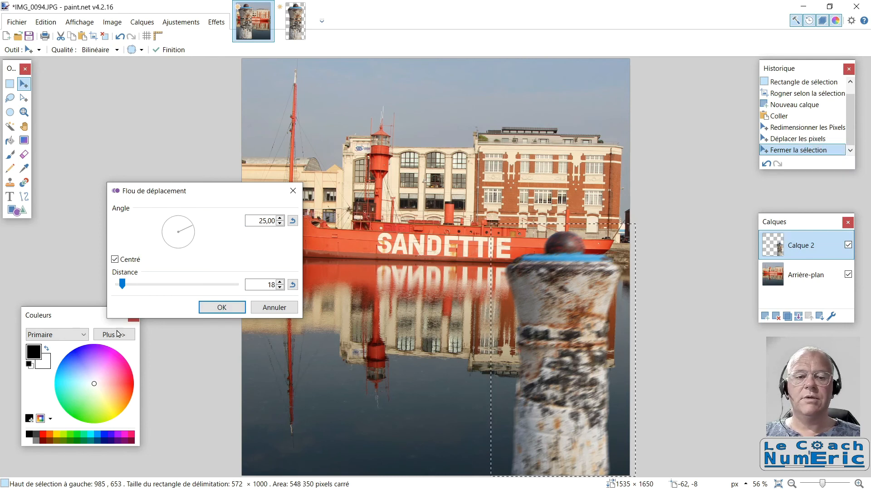
{"action": "left_click", "coordinate": [281, 225]}
{"action": "left_click", "coordinate": [281, 225]}
{"action": "left_click", "coordinate": [281, 224]}
{"action": "left_click", "coordinate": [281, 224]}
{"action": "left_click", "coordinate": [281, 224]}
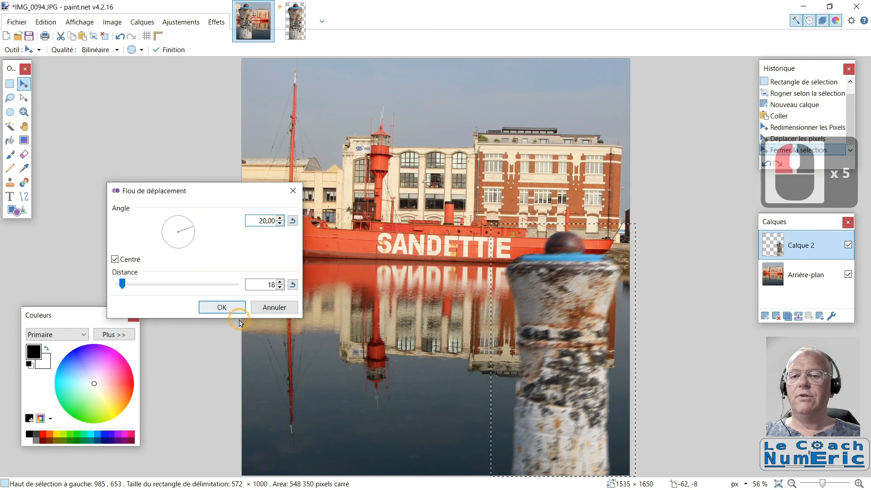
{"action": "left_click", "coordinate": [226, 307]}
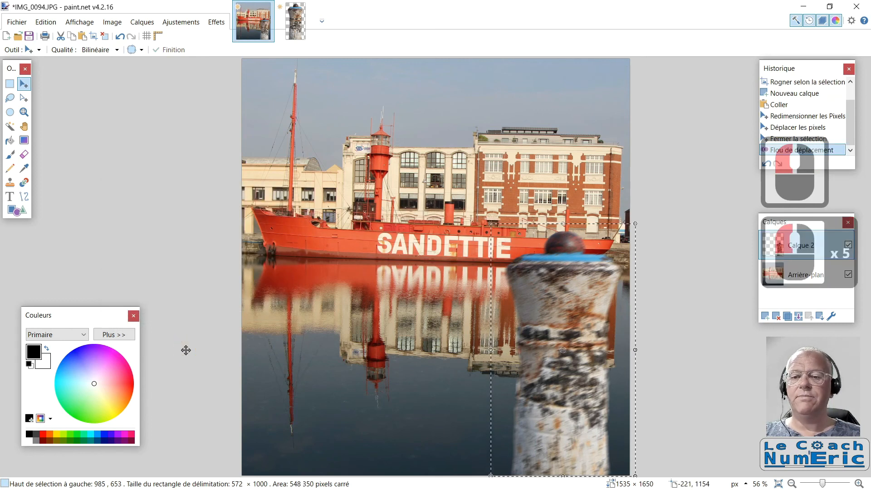
{"action": "left_click", "coordinate": [52, 24]}
{"action": "left_click", "coordinate": [87, 234]}
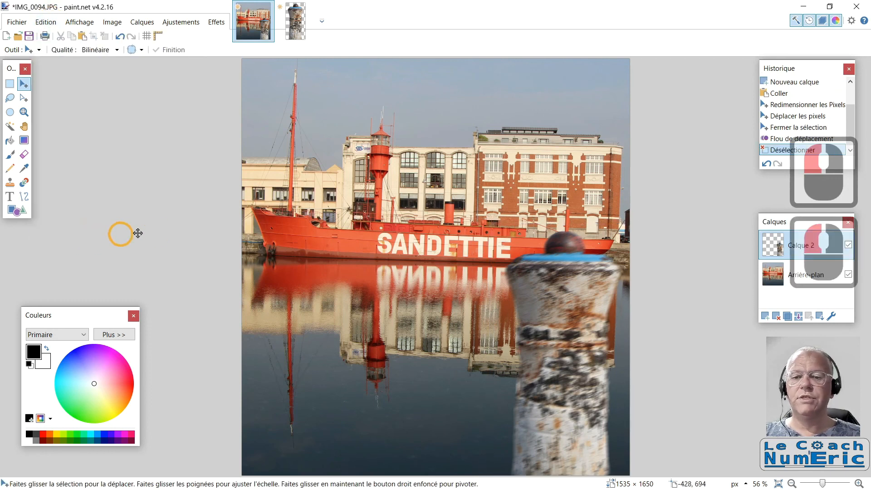